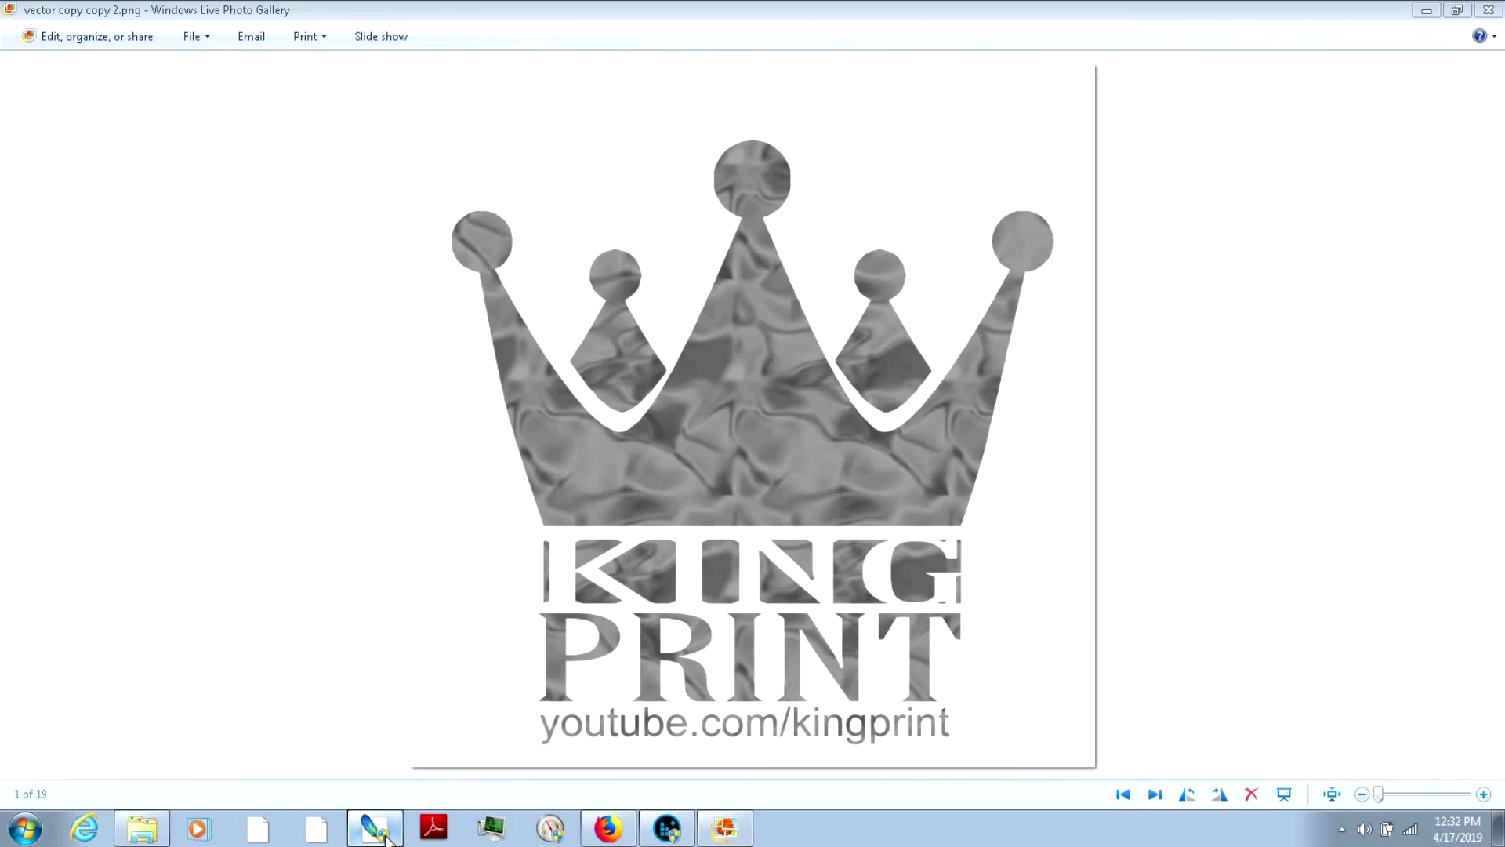
# Step: Switch from the photo viewer to Photoshop, showing vector copy.psd beside the EMERY'S TROOP design
pyautogui.click(385, 838)
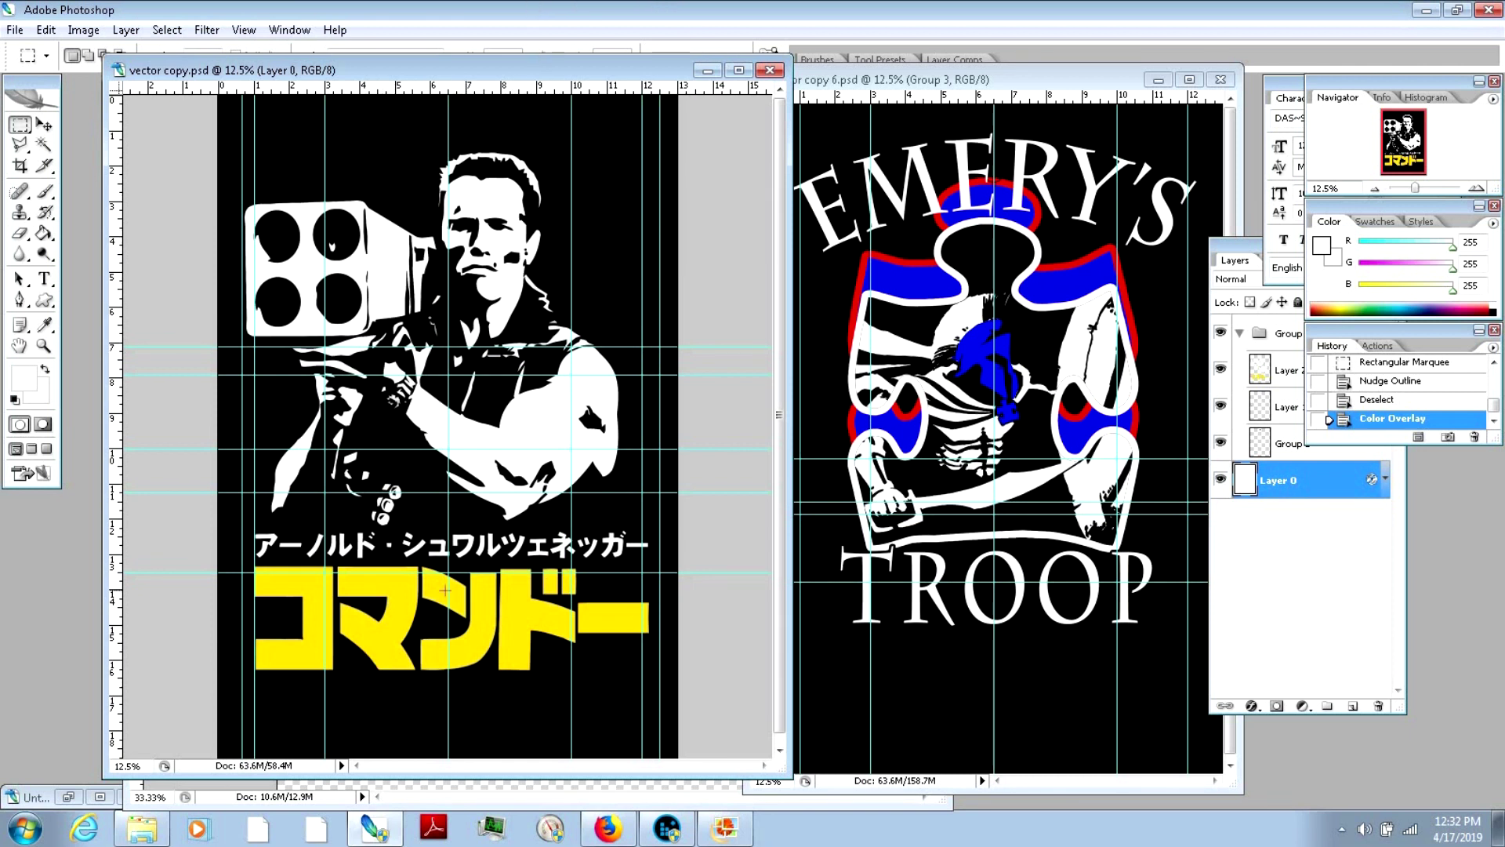
# Step: Zoom in, marquee-select the yellow katakana title and move it onto Layer 2 with Layer via Cut
pyautogui.press('z')
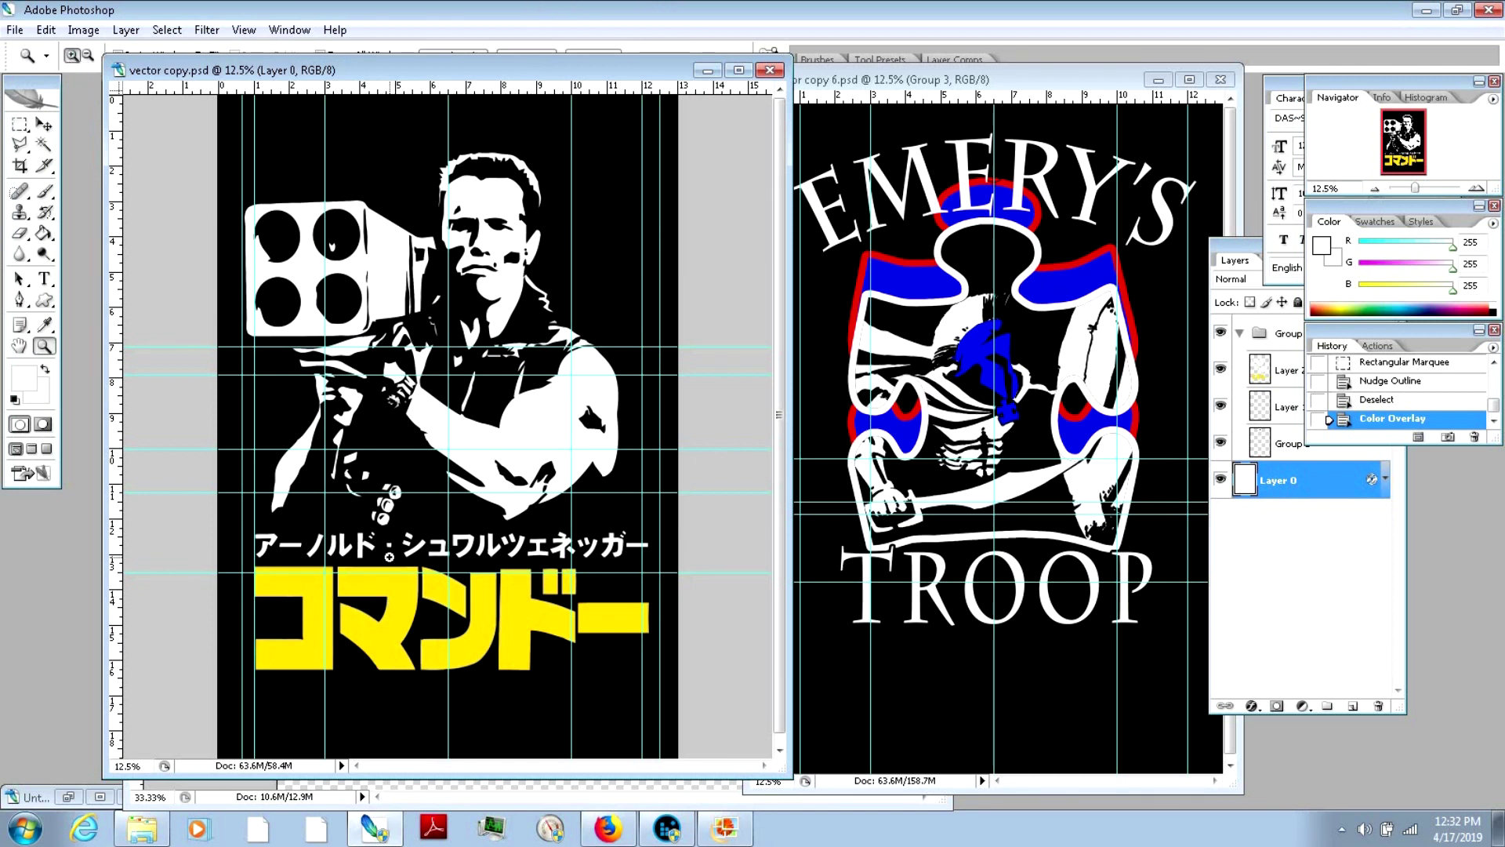
pyautogui.click(391, 561)
pyautogui.click(21, 123)
pyautogui.moveTo(160, 482); pyautogui.dragTo(753, 674)
pyautogui.rightClick(539, 578)
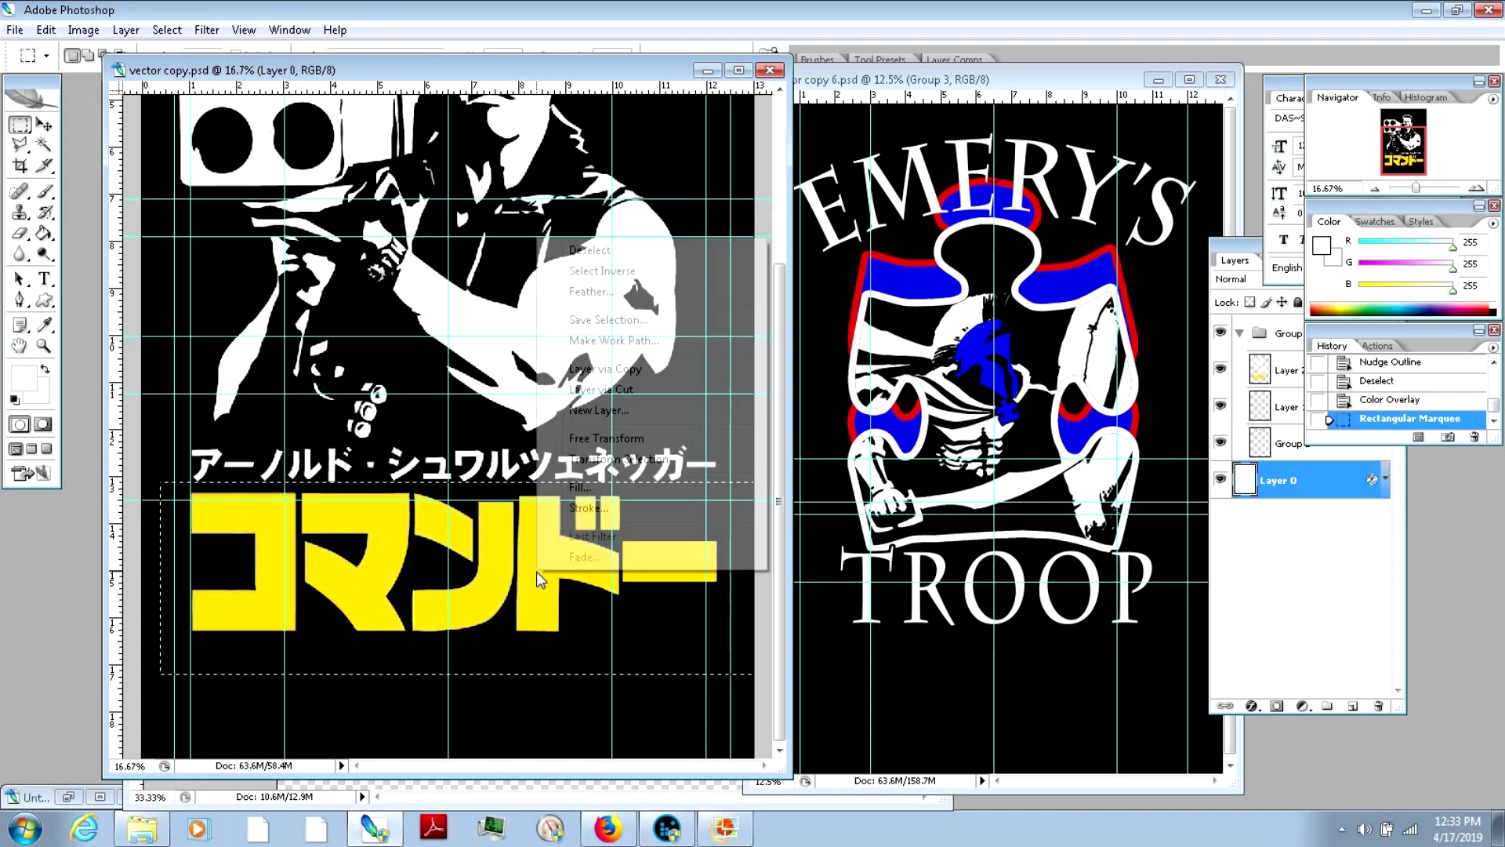
pyautogui.click(560, 396)
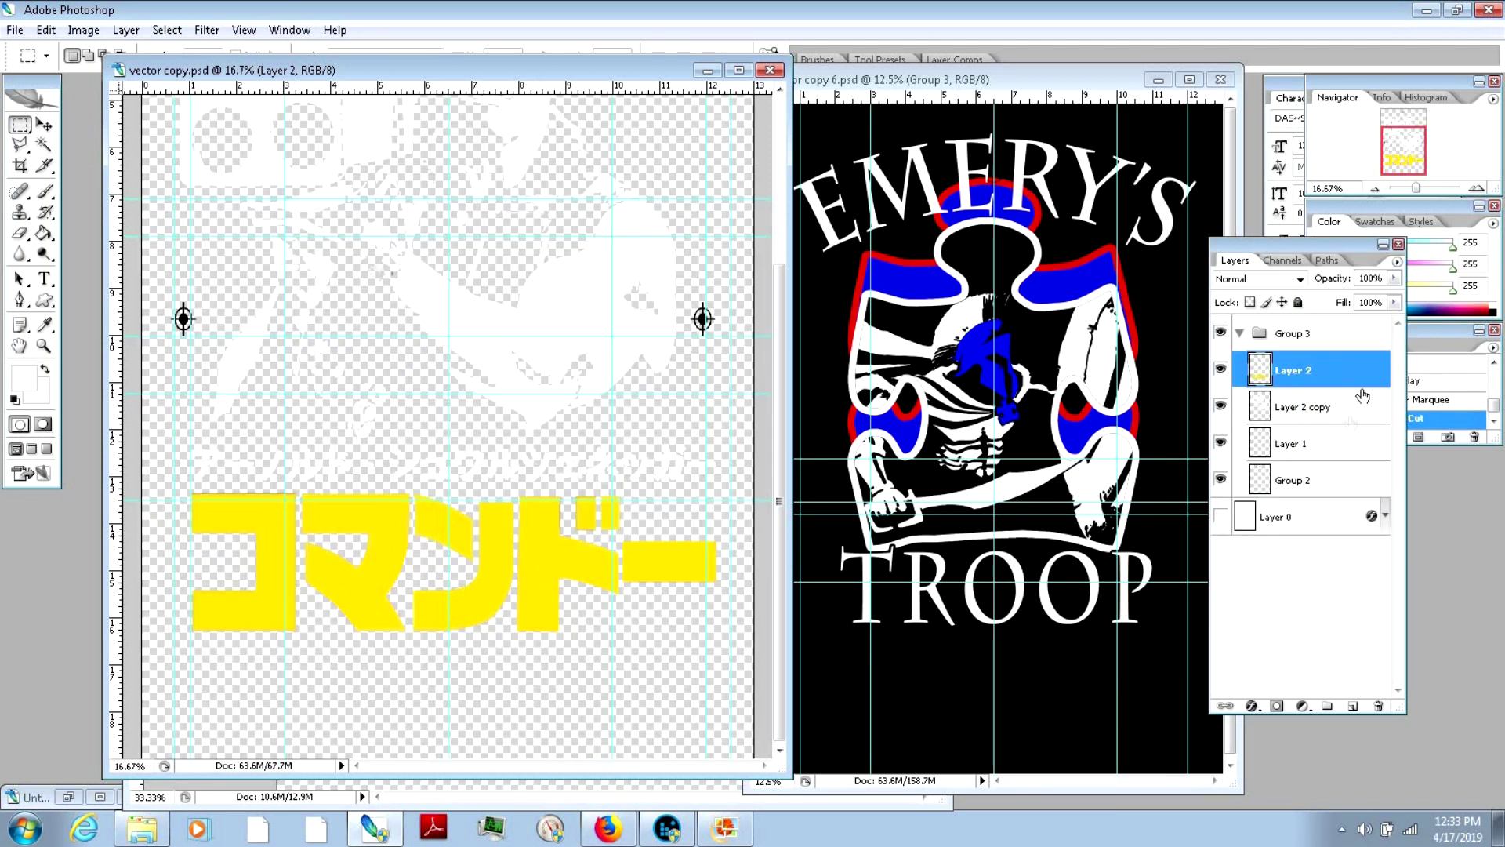
# Step: Give Layer 2 copy, the figure artwork, a black Color Overlay and zoom out to the whole poster
pyautogui.click(1220, 409)
pyautogui.click(1221, 409)
pyautogui.click(1370, 406)
pyautogui.doubleClick(1370, 406)
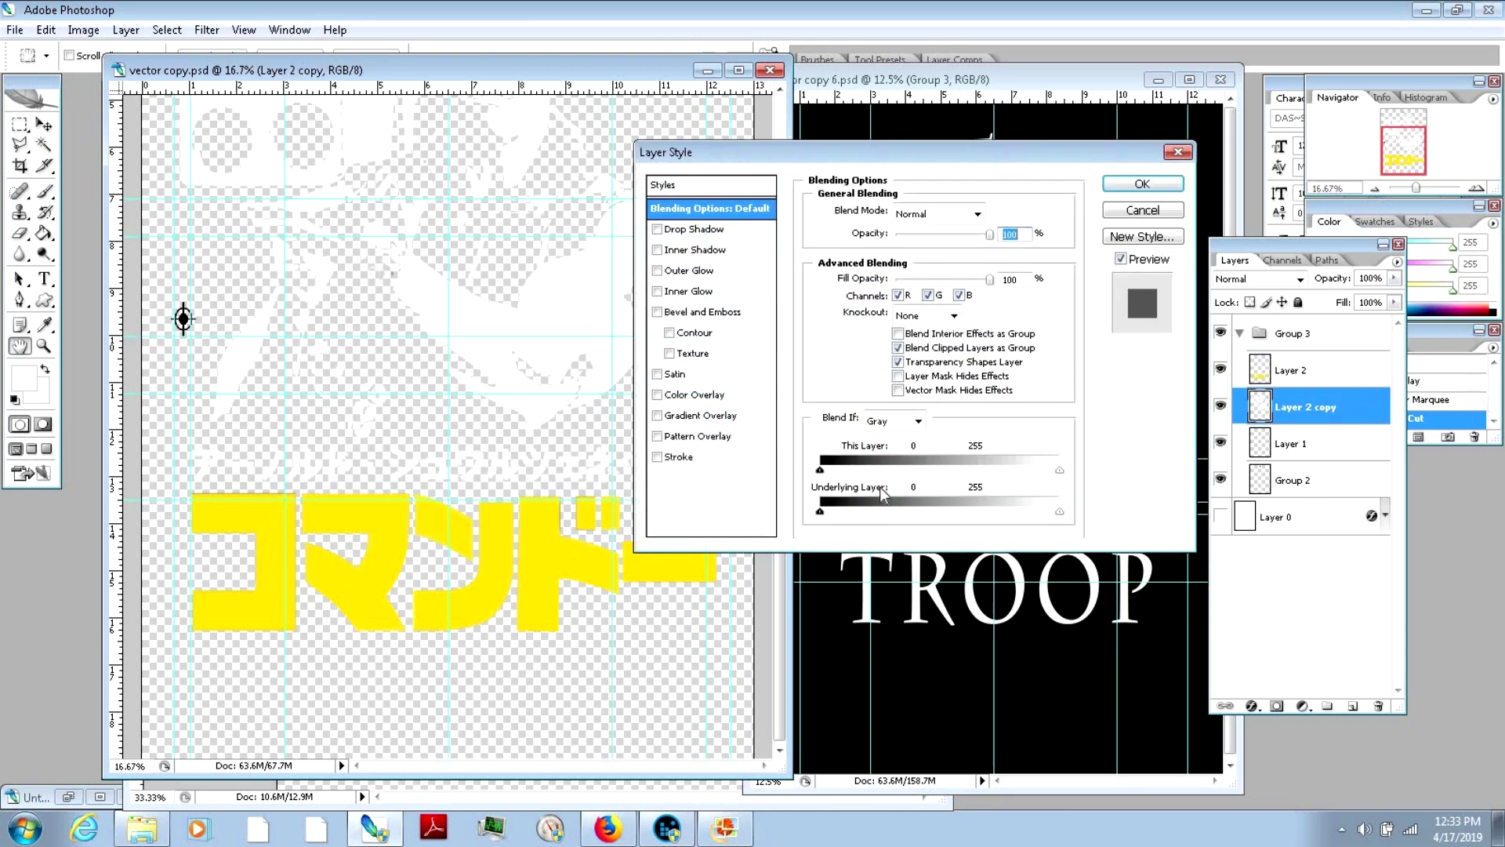
pyautogui.click(757, 395)
pyautogui.click(980, 211)
pyautogui.write('0')
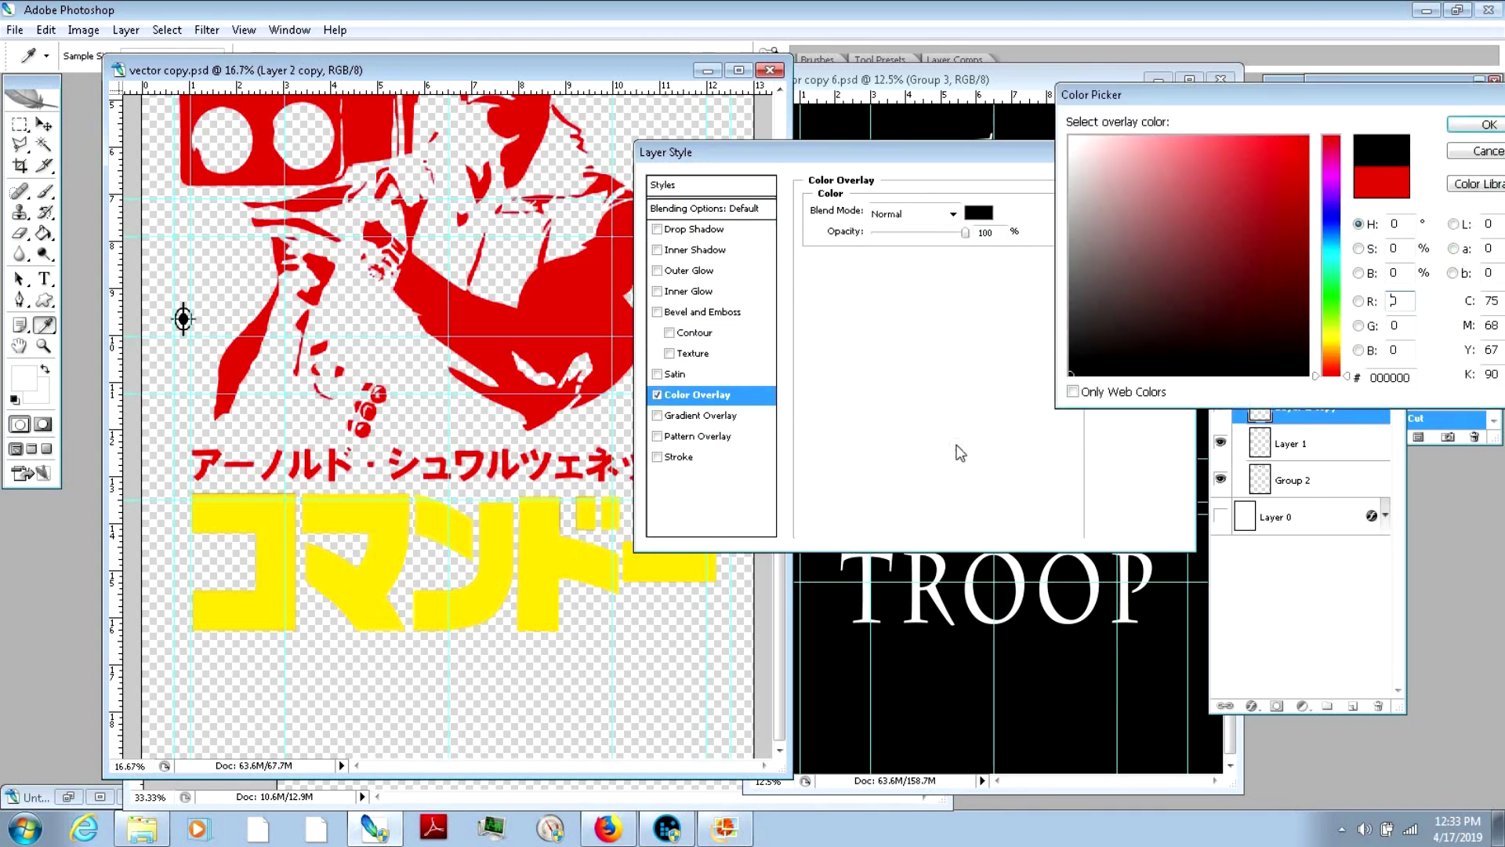
pyautogui.click(1488, 126)
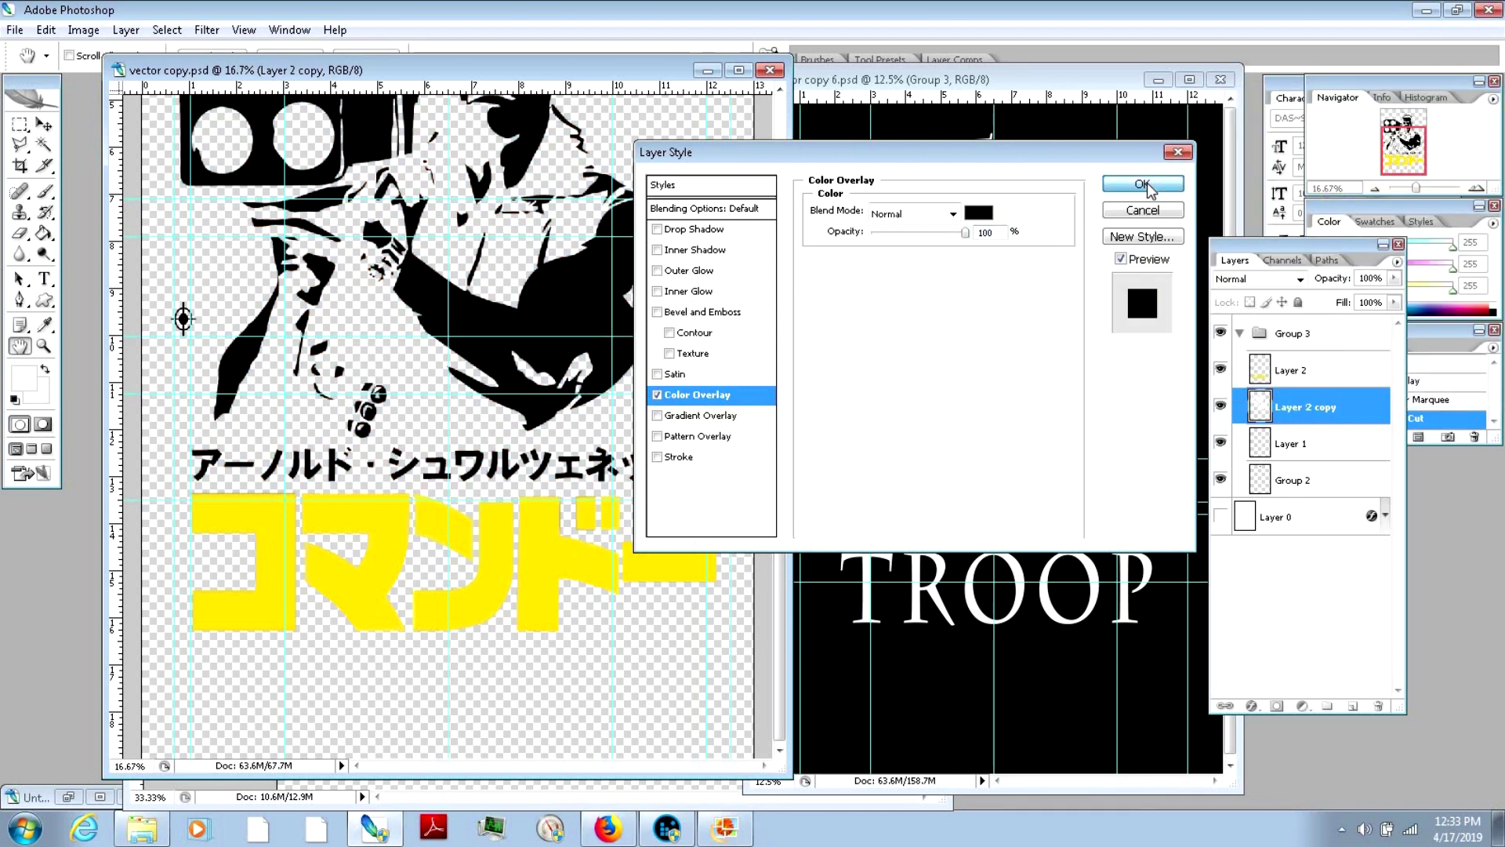
pyautogui.click(1146, 174)
pyautogui.press('z')
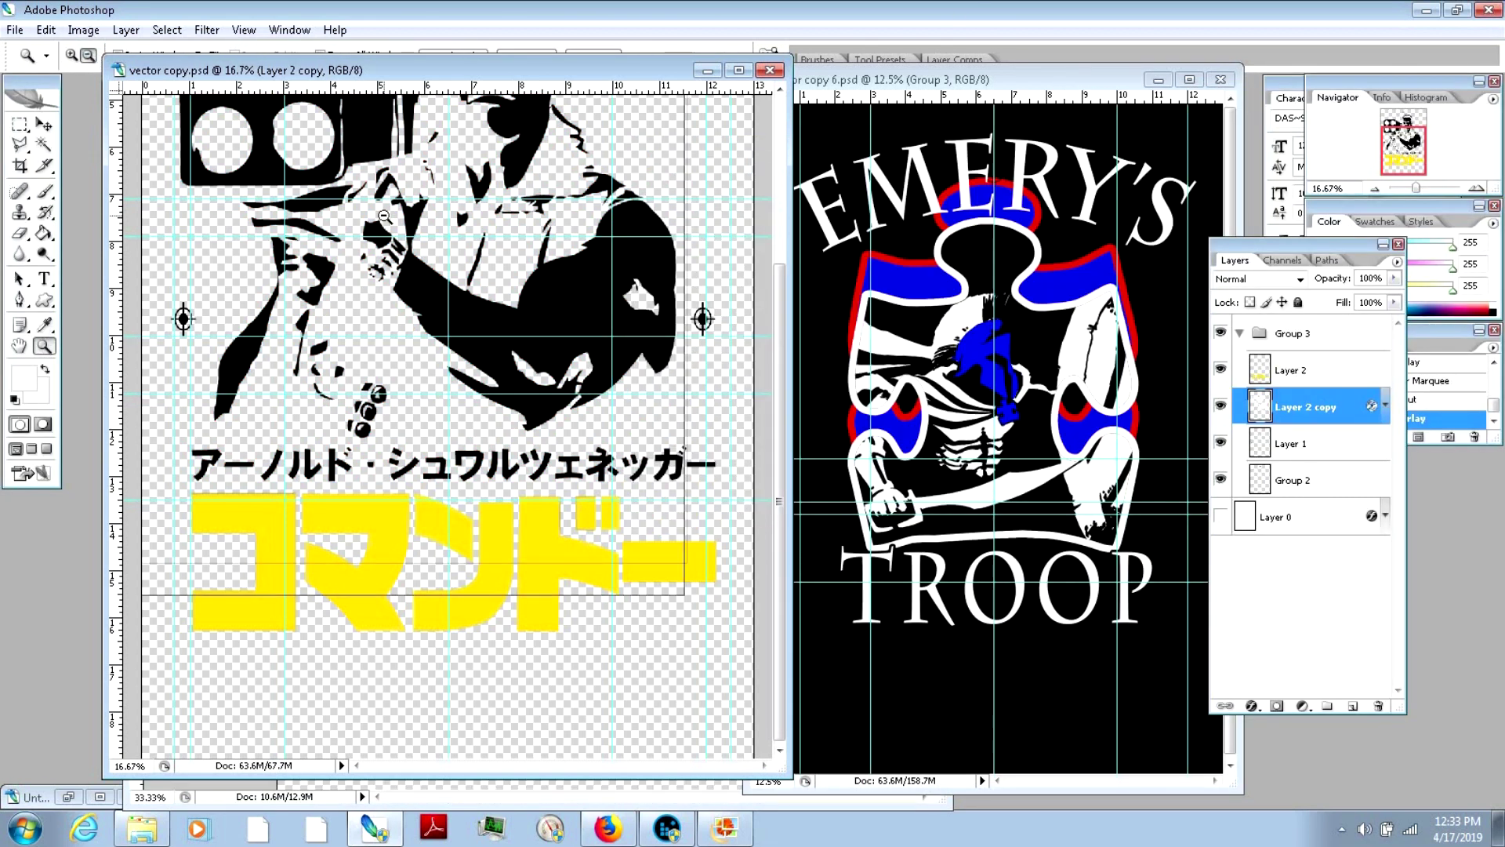
pyautogui.keyDown('alt'); pyautogui.click(547, 226); pyautogui.keyUp('alt')
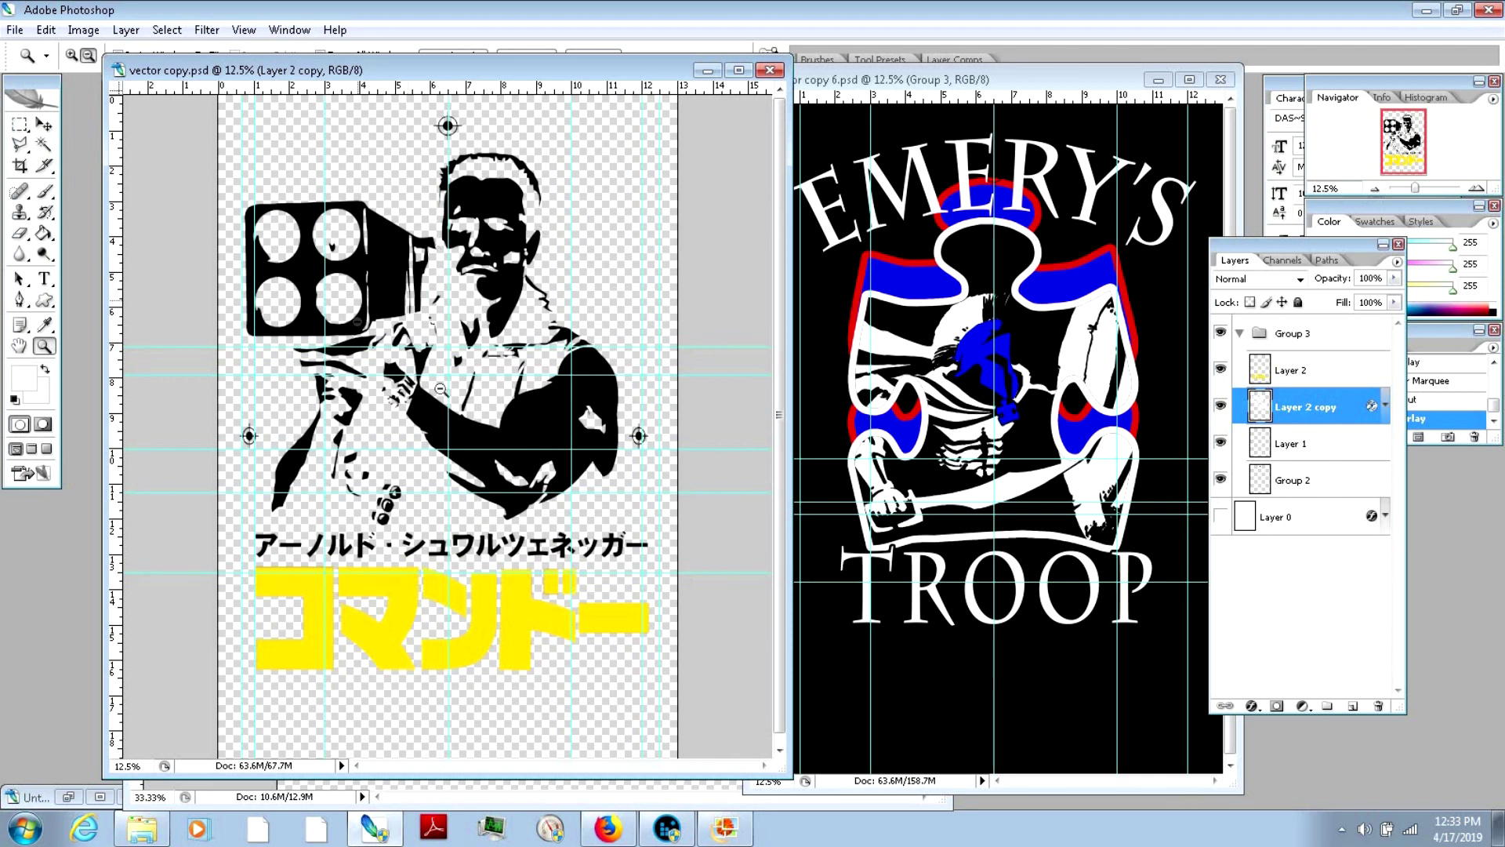
# Step: Add a black Color Overlay to the Layer 2 katakana title, then hide that layer
pyautogui.click(1348, 373)
pyautogui.doubleClick(1348, 373)
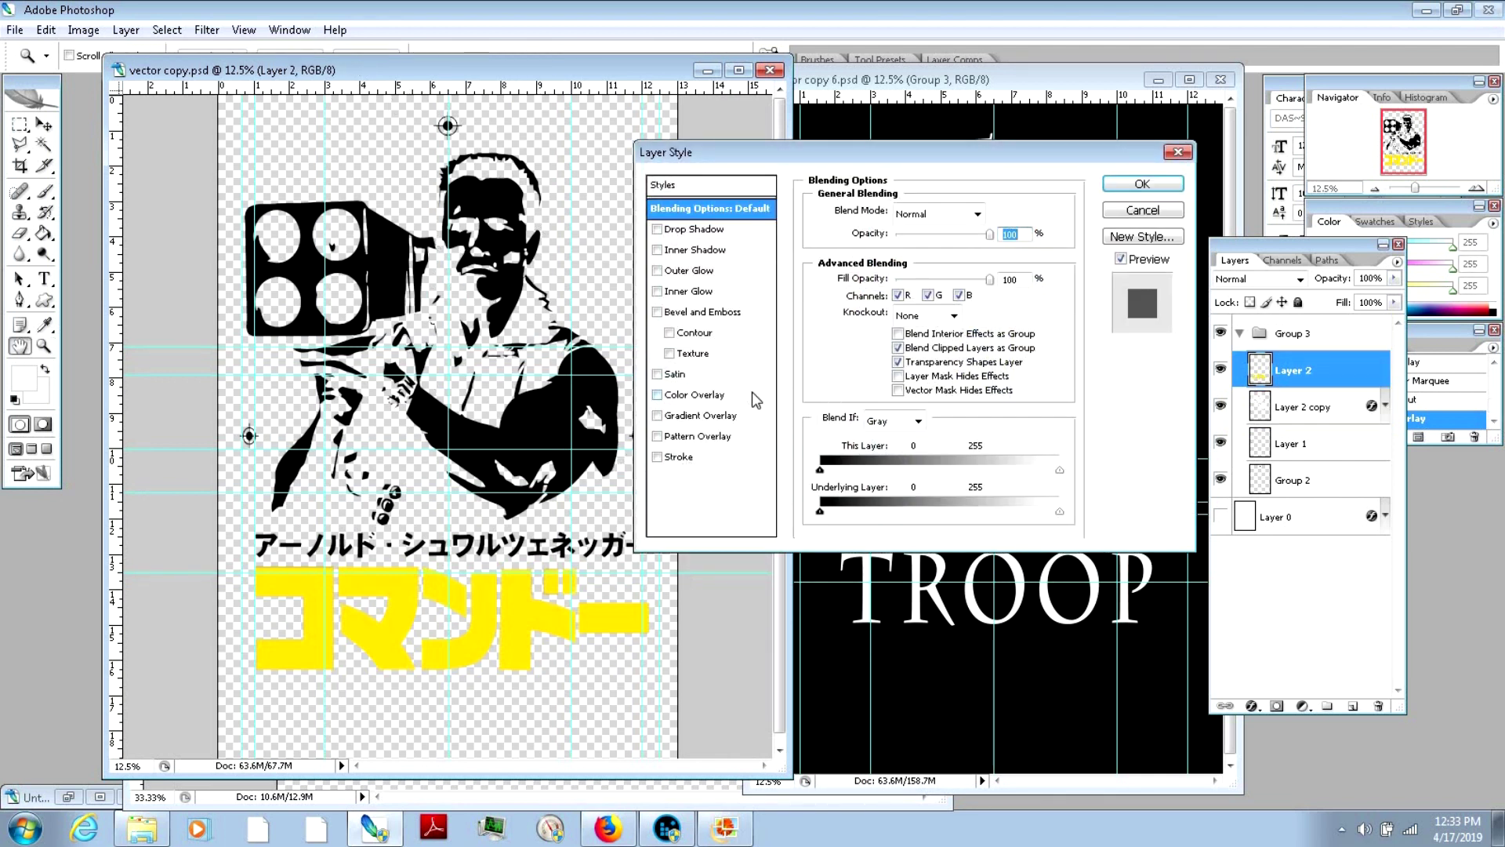
pyautogui.click(695, 394)
pyautogui.click(978, 213)
pyautogui.click(1090, 243)
pyautogui.moveTo(1028, 384); pyautogui.dragTo(1023, 388)
pyautogui.click(1481, 124)
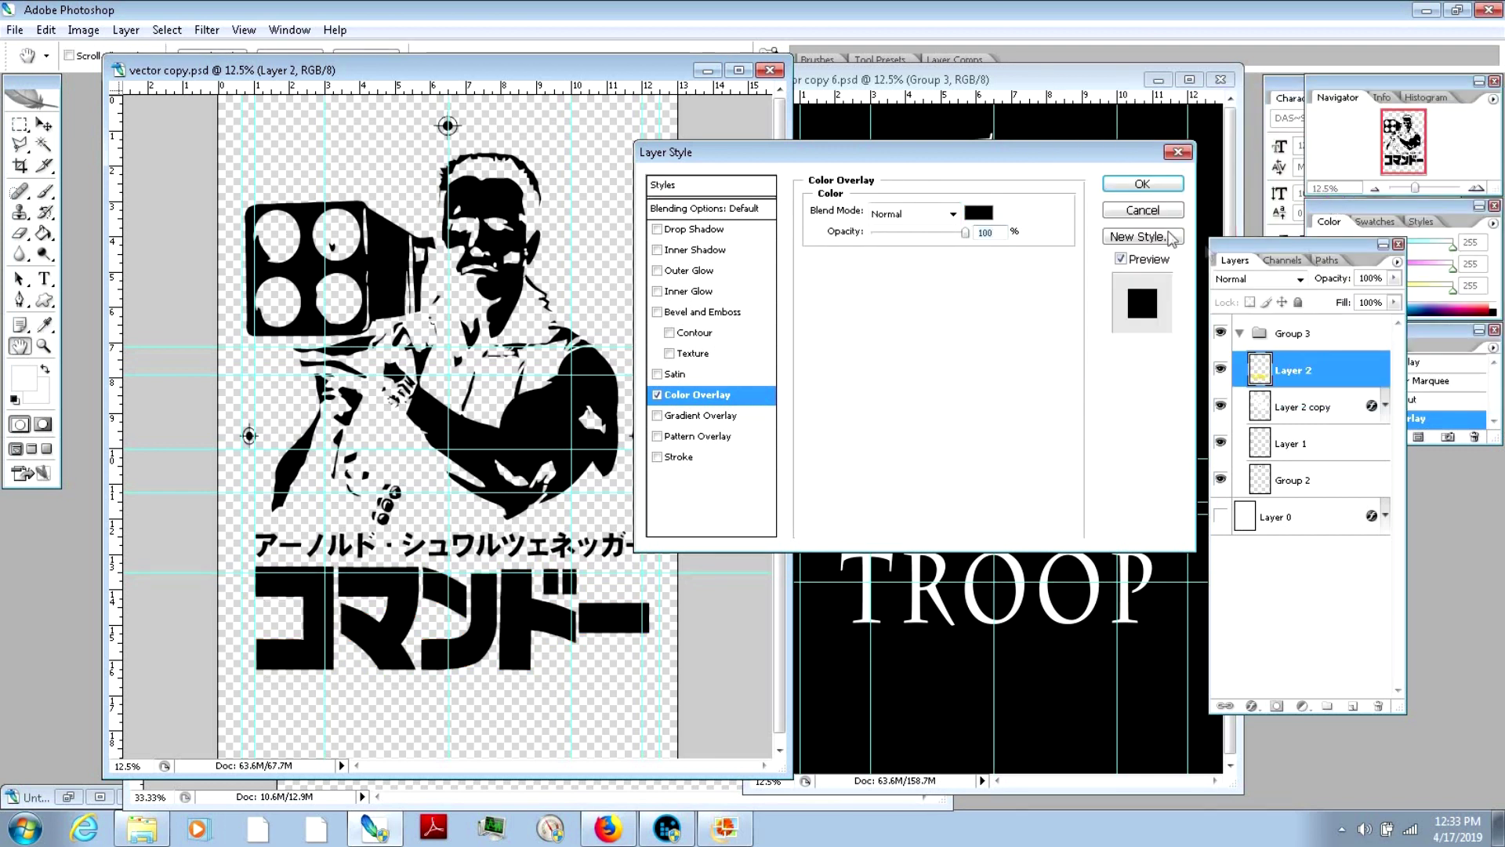
pyautogui.click(1146, 187)
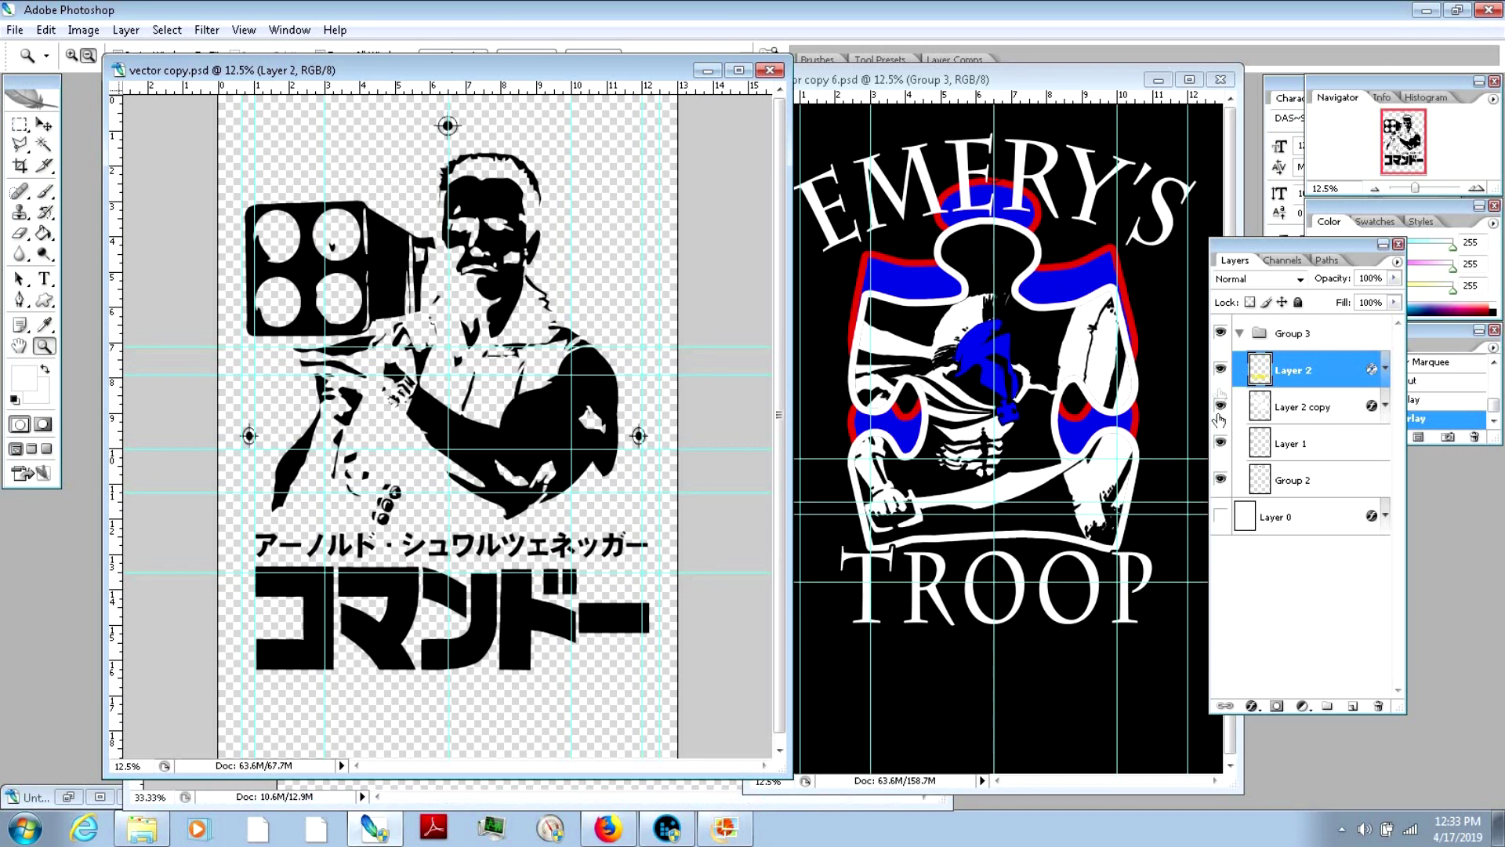
pyautogui.click(1220, 368)
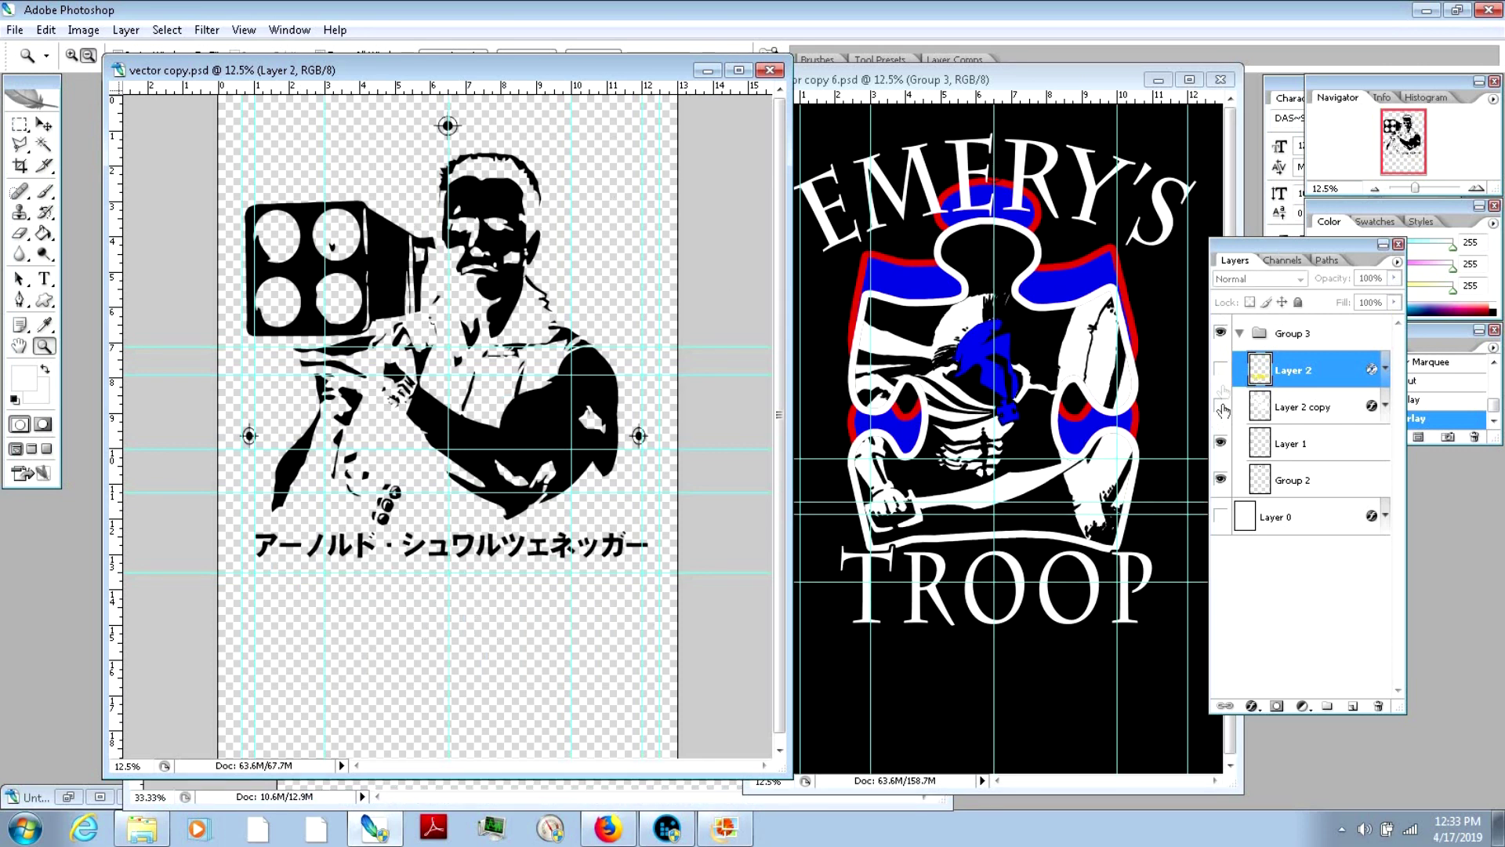
# Step: Toggle Layer 2 and Layer 2 copy visibility to preview the black title and figure separations
pyautogui.click(1220, 407)
pyautogui.click(1220, 368)
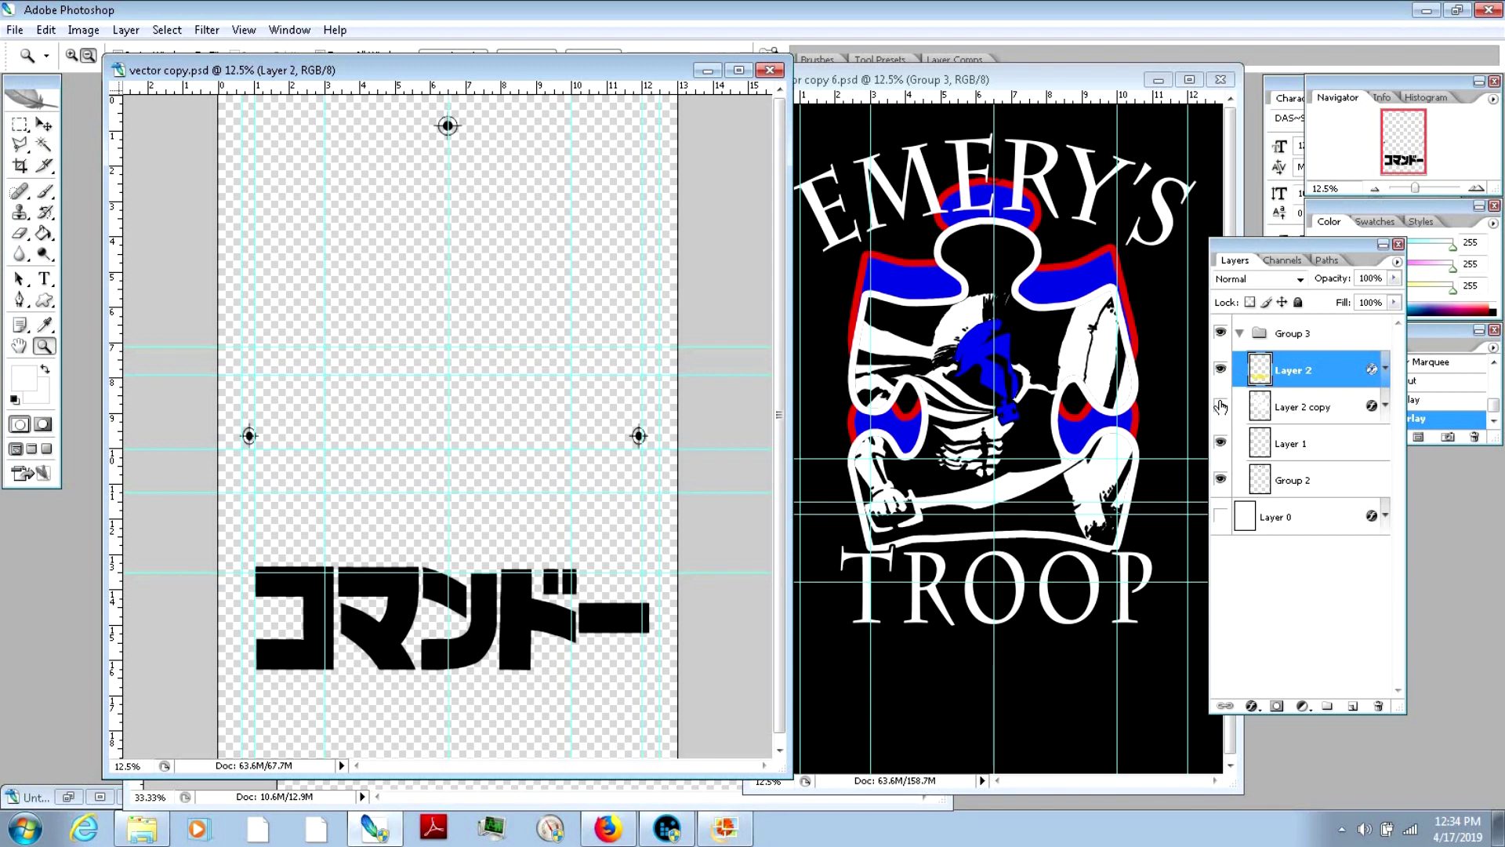
pyautogui.click(1221, 405)
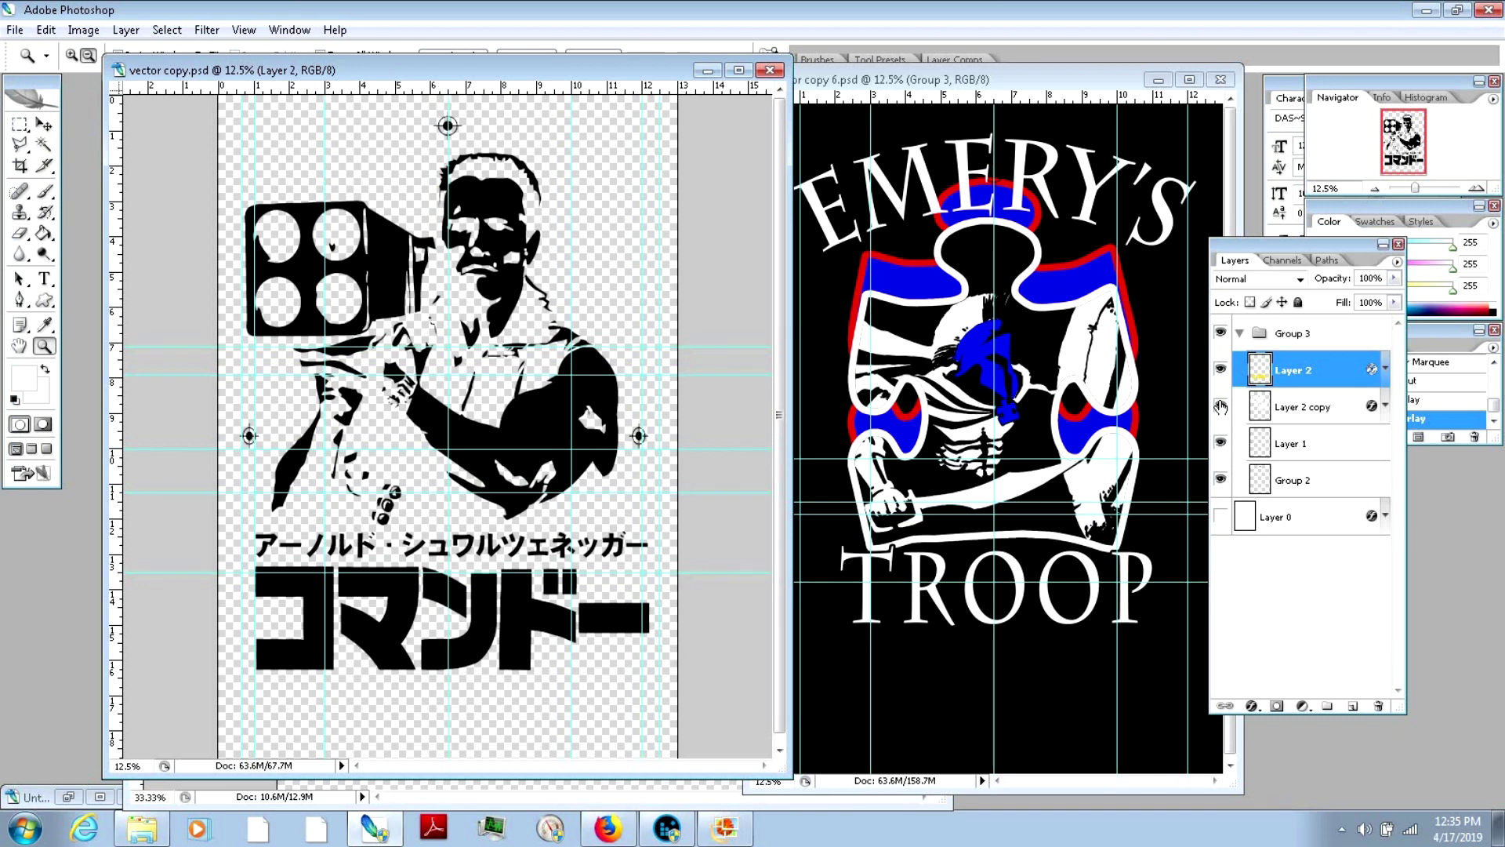
pyautogui.click(1220, 369)
pyautogui.keyDown('alt'); pyautogui.click(1220, 369); pyautogui.keyUp('alt')
pyautogui.keyDown('alt'); pyautogui.click(1221, 369); pyautogui.keyUp('alt')
# Step: Revert to the Rectangular Marquee history state, deselect, pick the Magic Wand and zoom in on the katakana title
pyautogui.click(1460, 368)
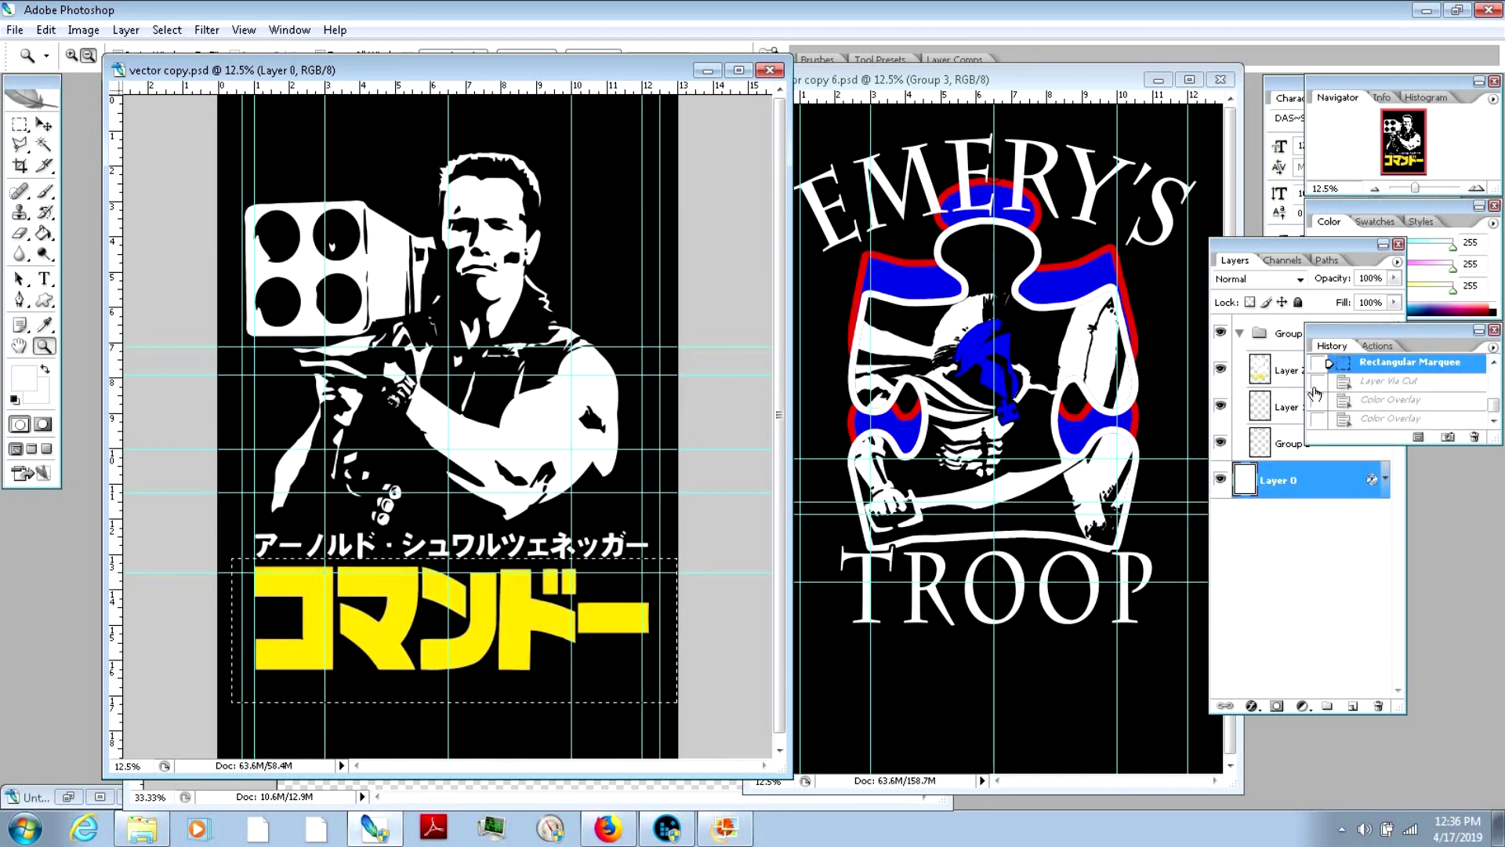
pyautogui.click(1276, 376)
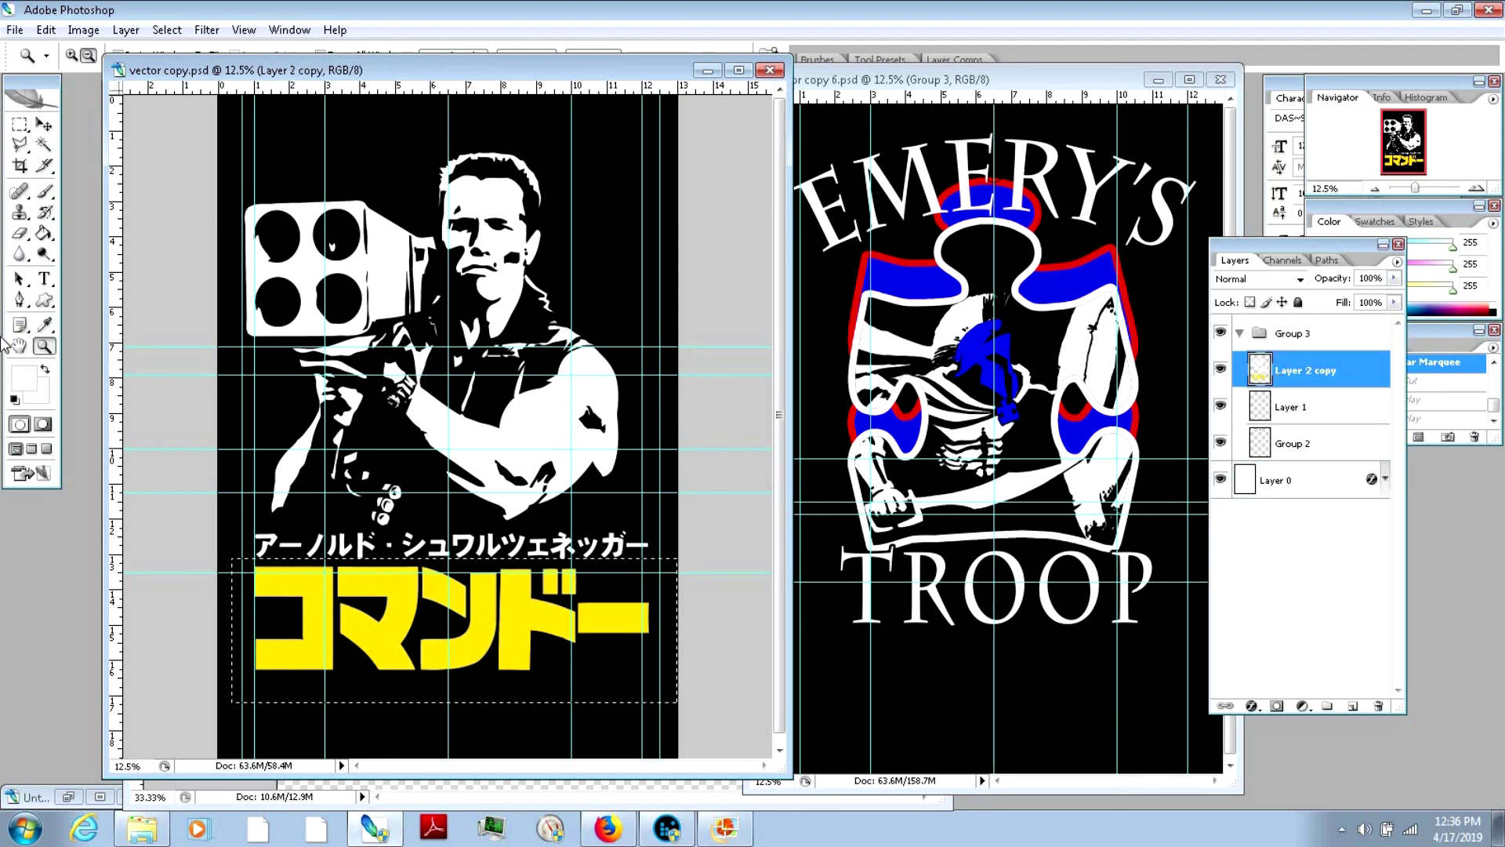
pyautogui.hotkey('ctrl', 'd')
pyautogui.press('w')
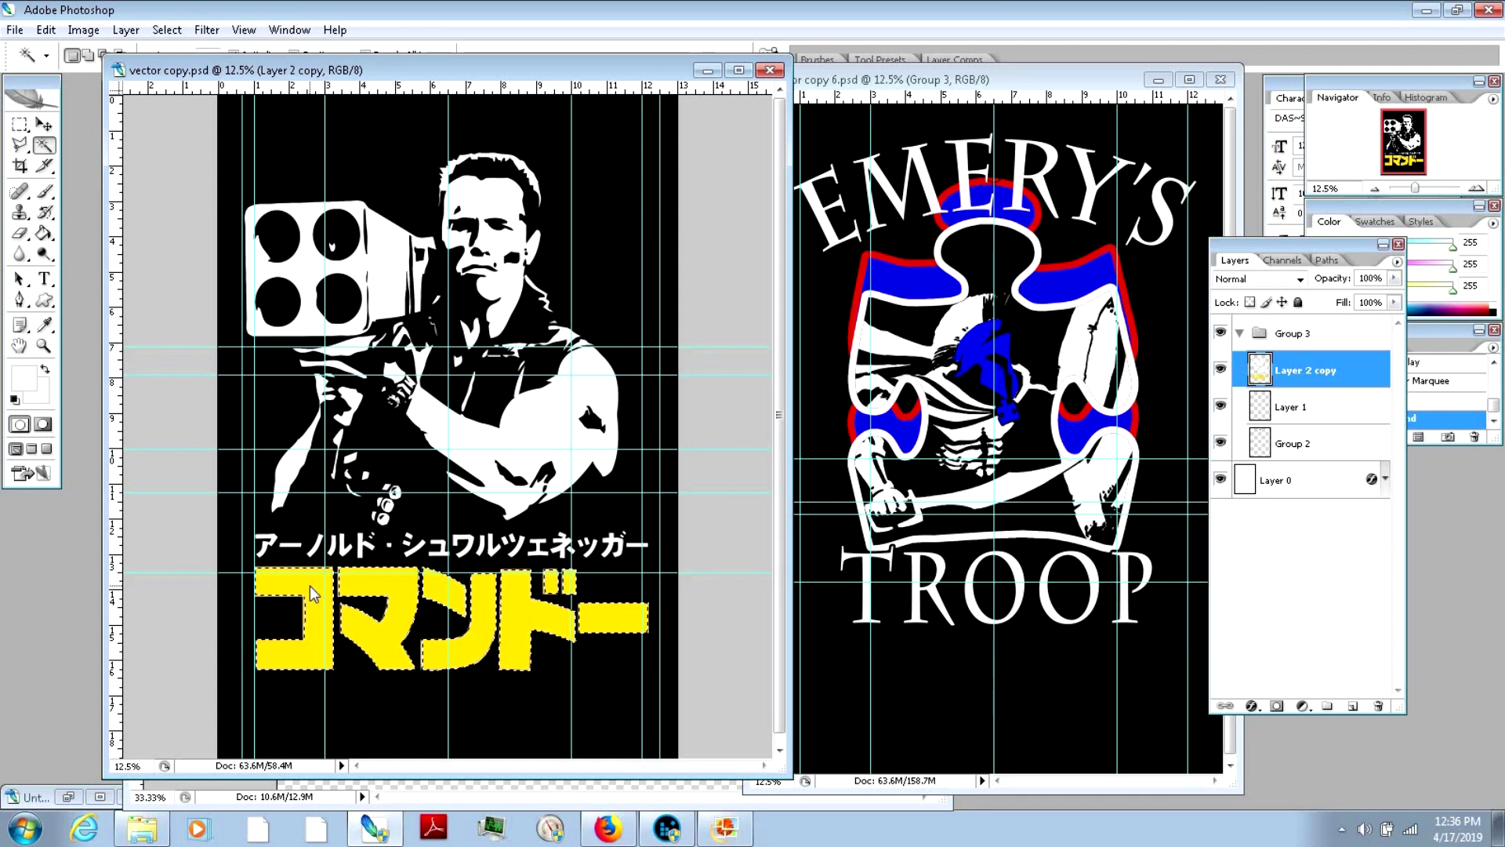
pyautogui.click(43, 345)
pyautogui.click(72, 55)
pyautogui.click(499, 629)
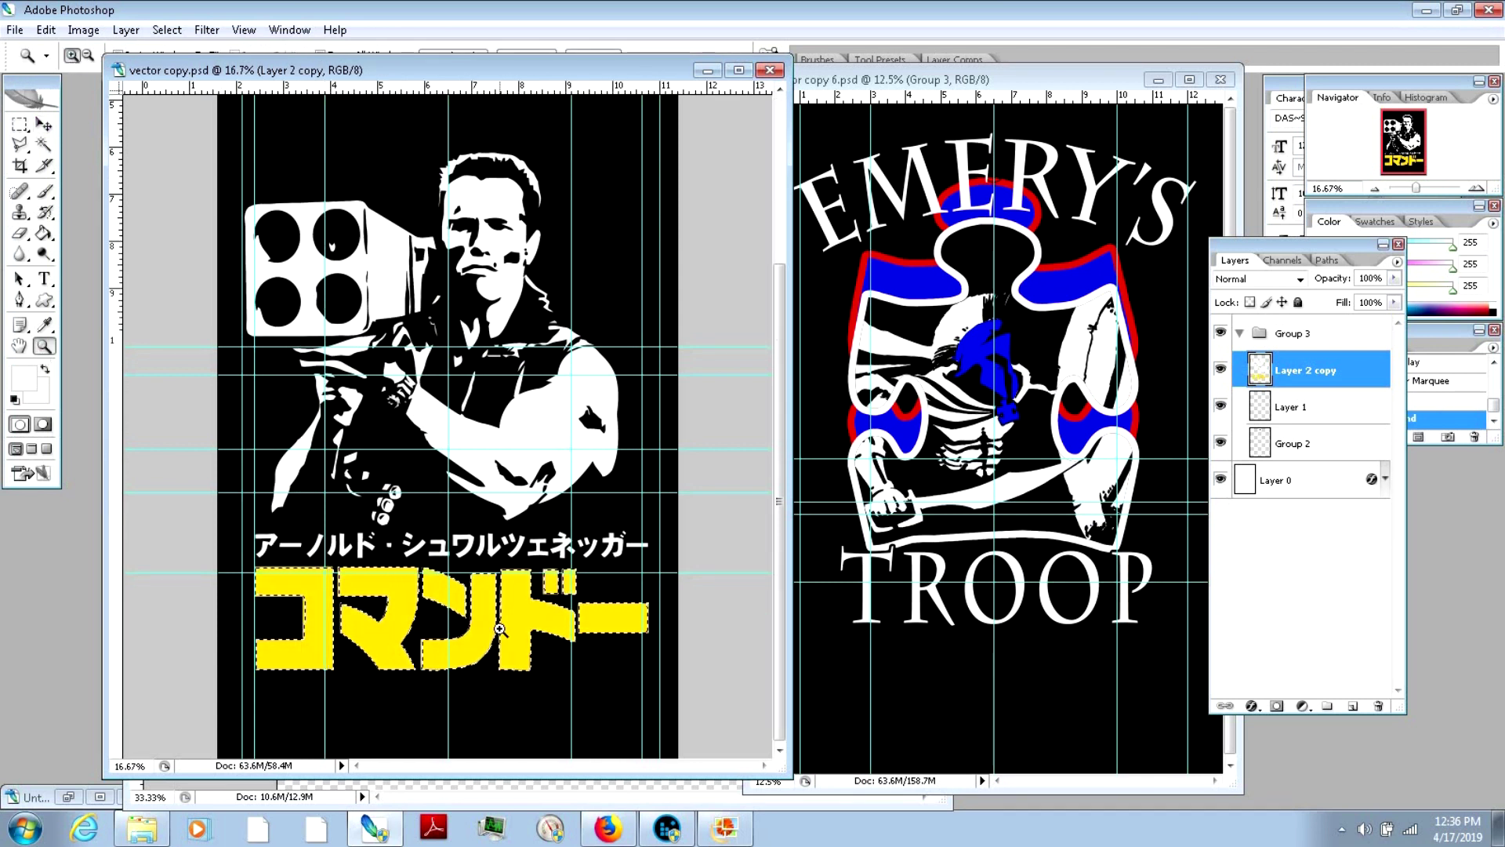
pyautogui.click(500, 630)
pyautogui.moveTo(784, 489); pyautogui.dragTo(1078, 489)
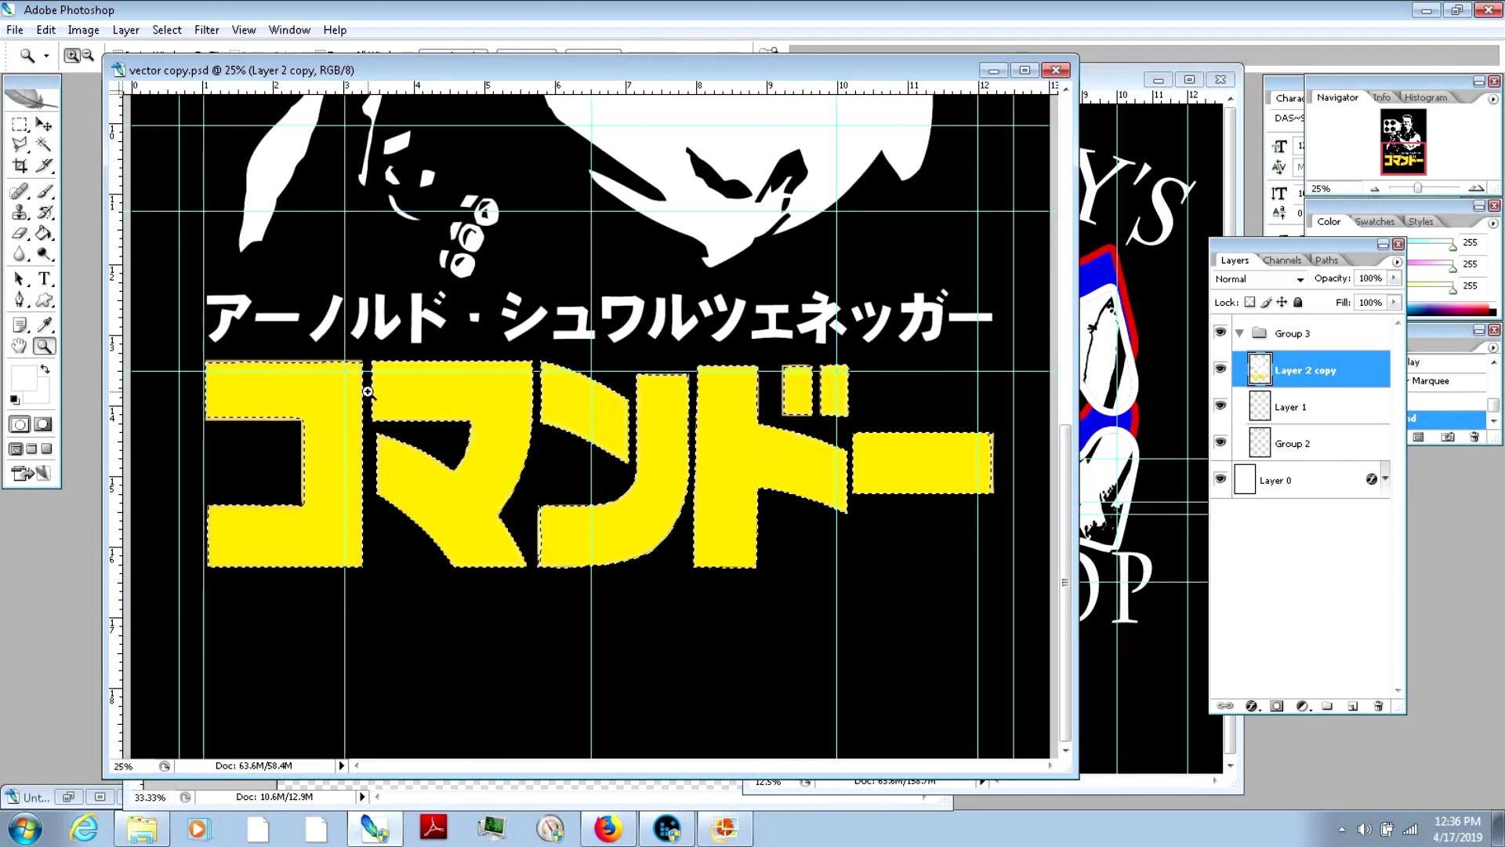
# Step: Expand the katakana title selection and bring the panels and poster window back
pyautogui.click(128, 32)
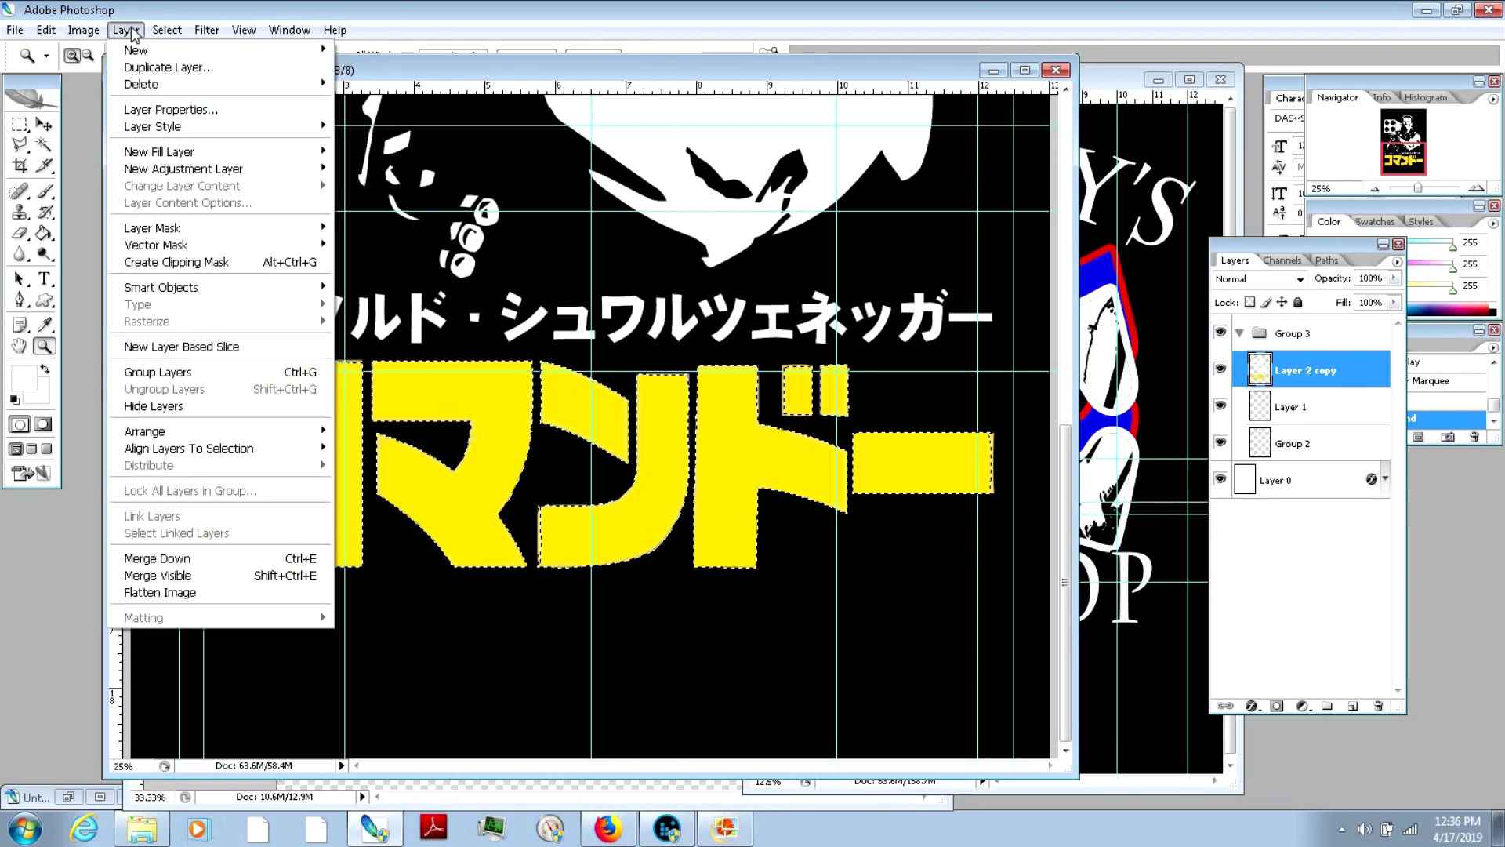
pyautogui.moveTo(216, 38)
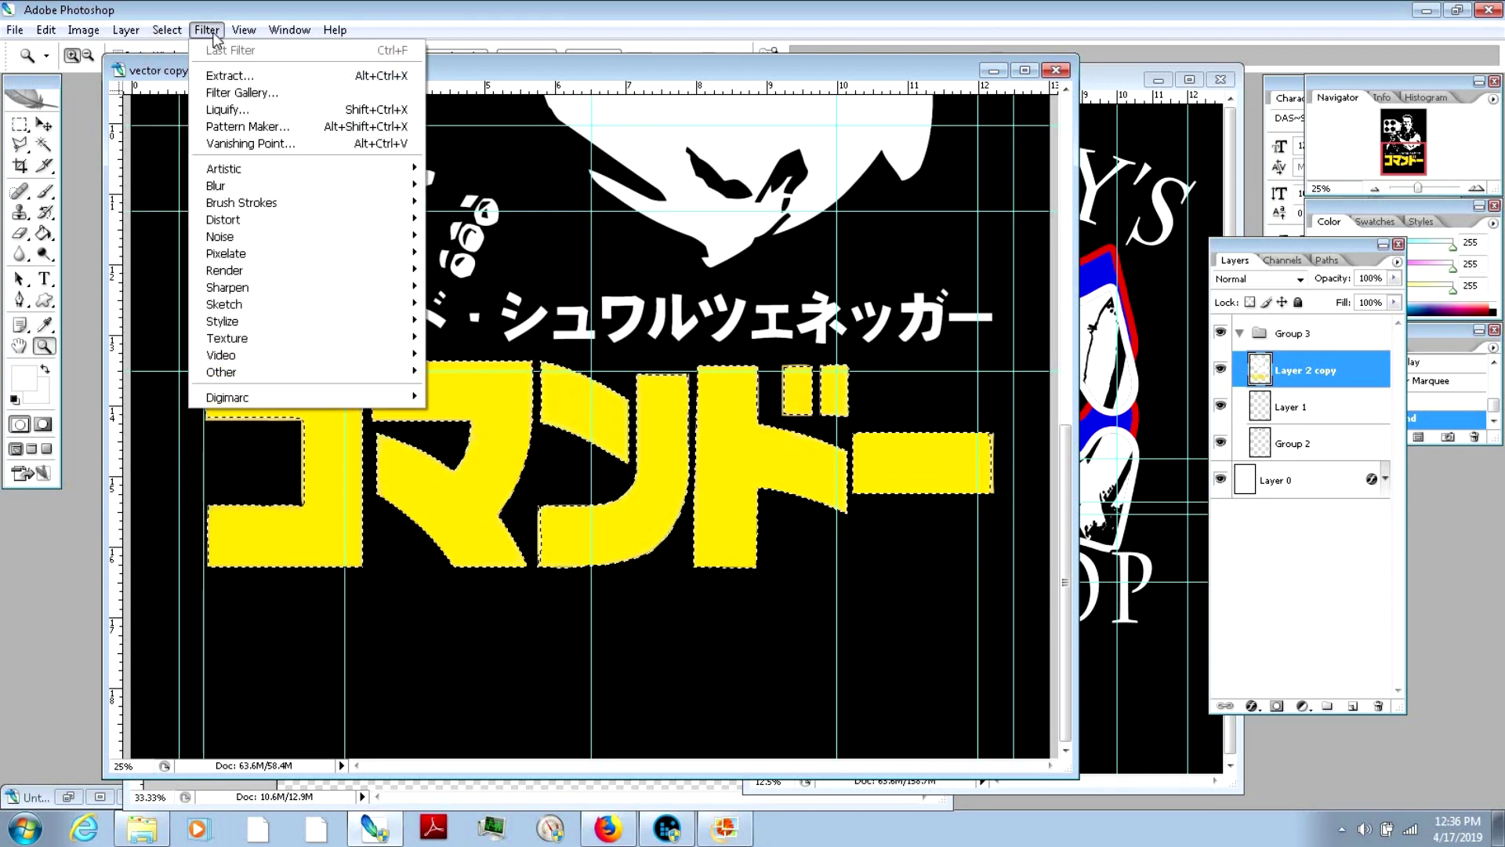
pyautogui.moveTo(158, 29)
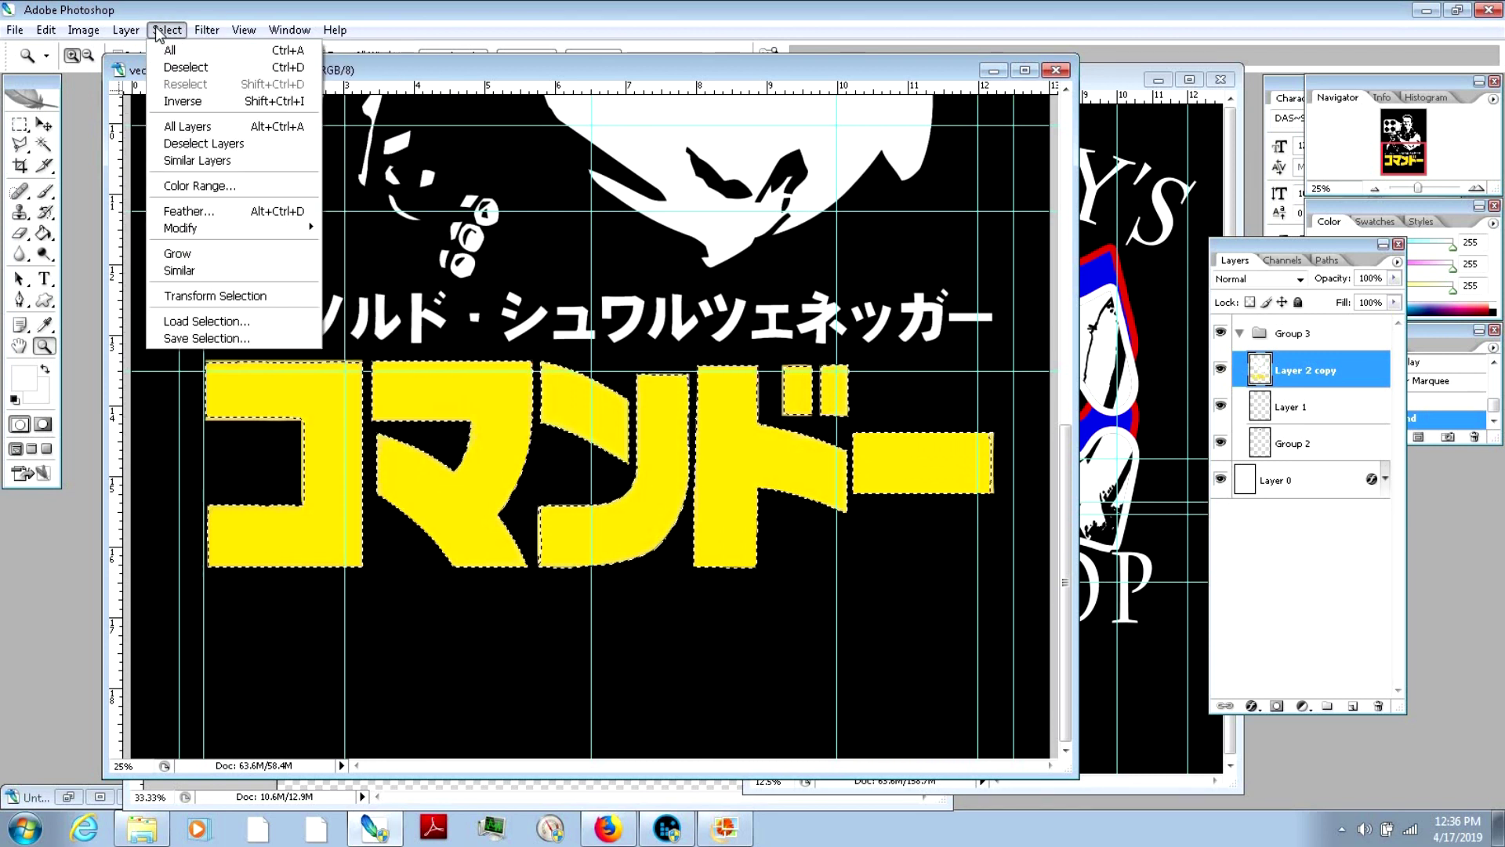
pyautogui.moveTo(217, 227)
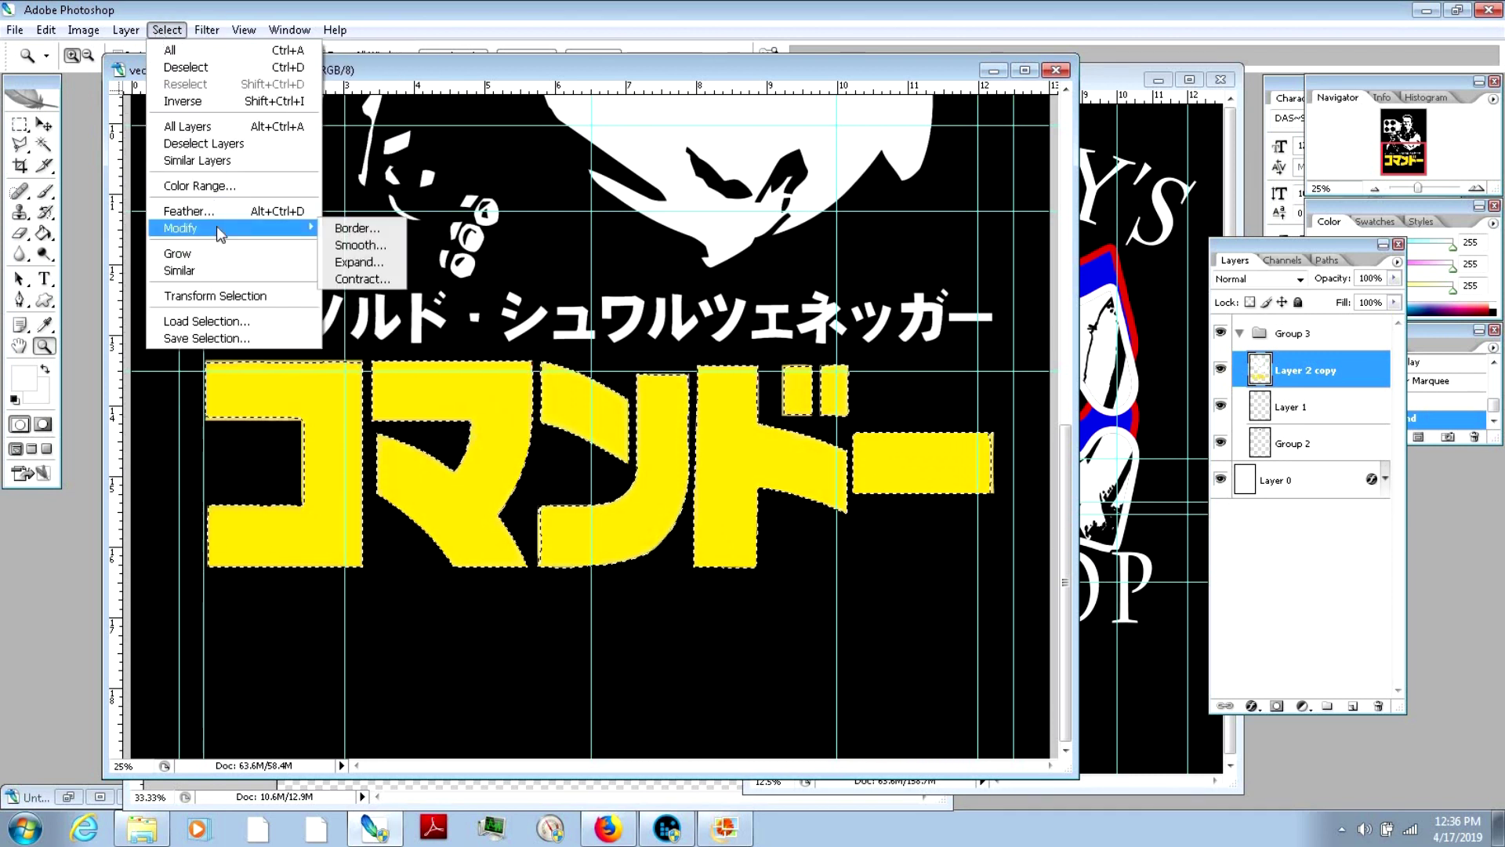
pyautogui.click(355, 262)
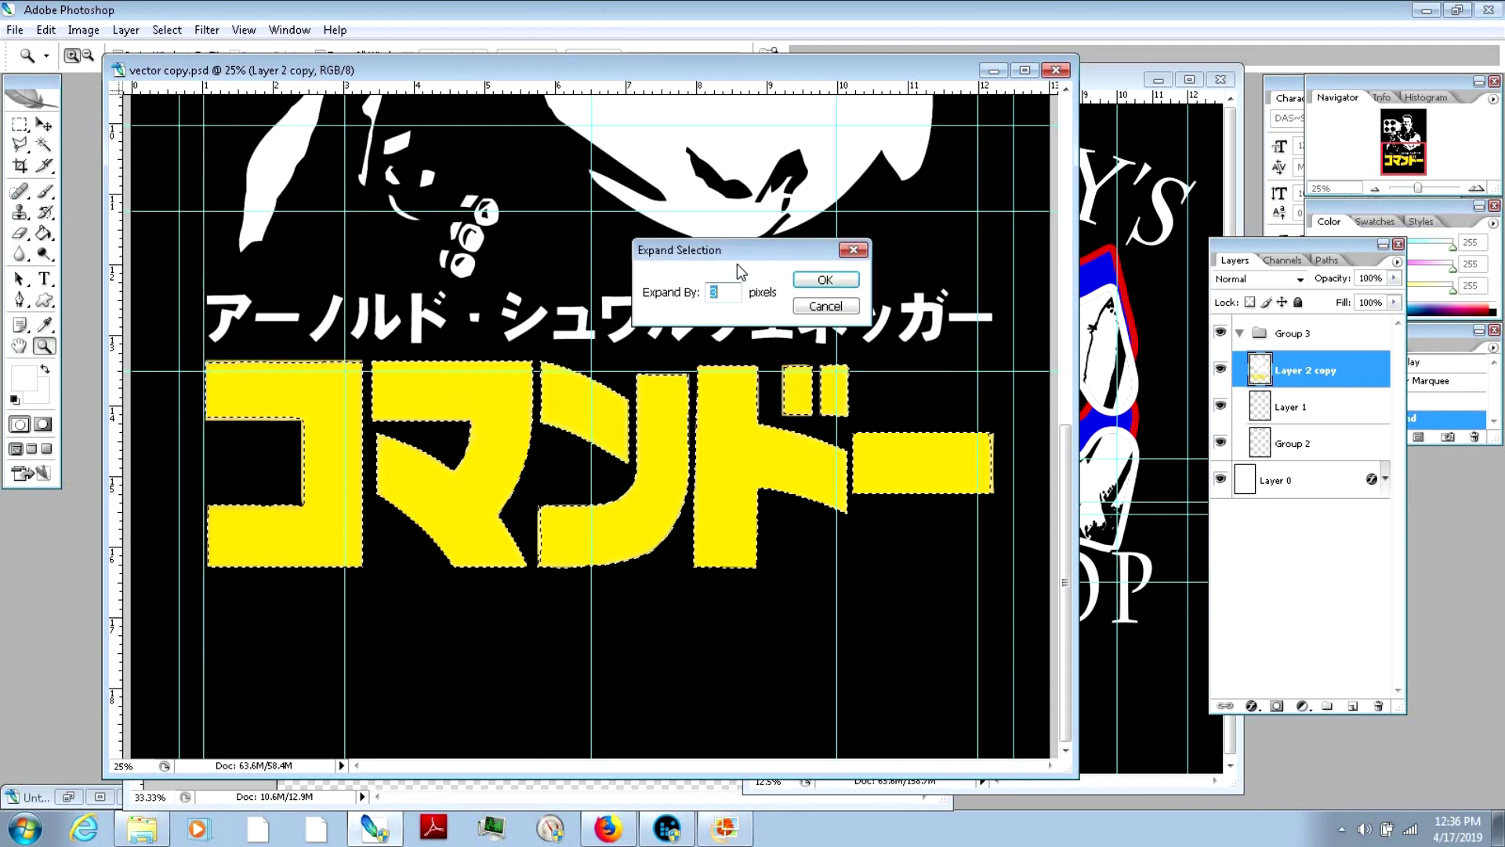
pyautogui.press('Return')
pyautogui.press('Tab')
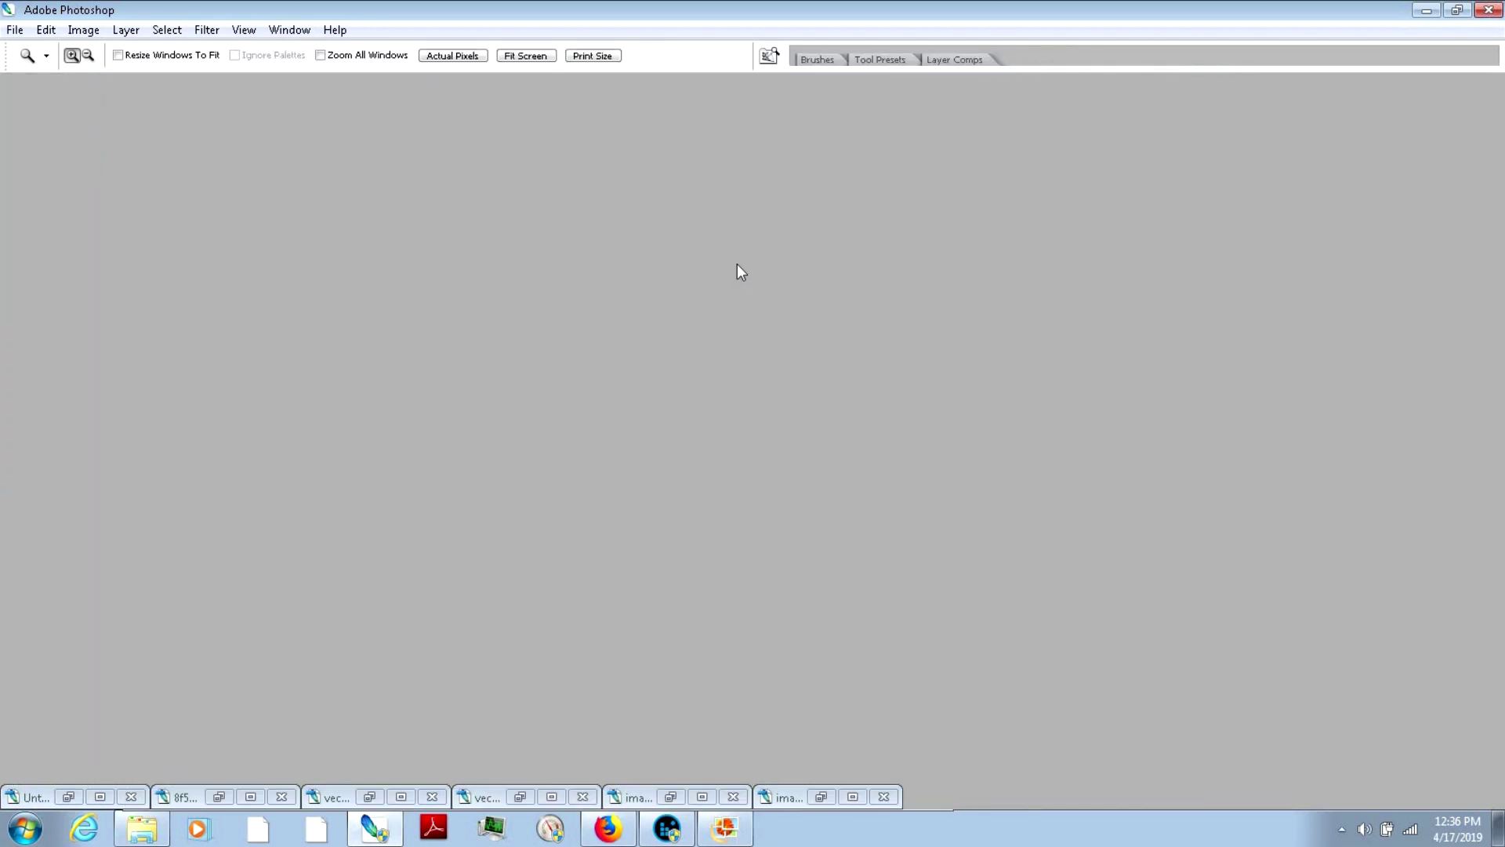
pyautogui.press('Tab')
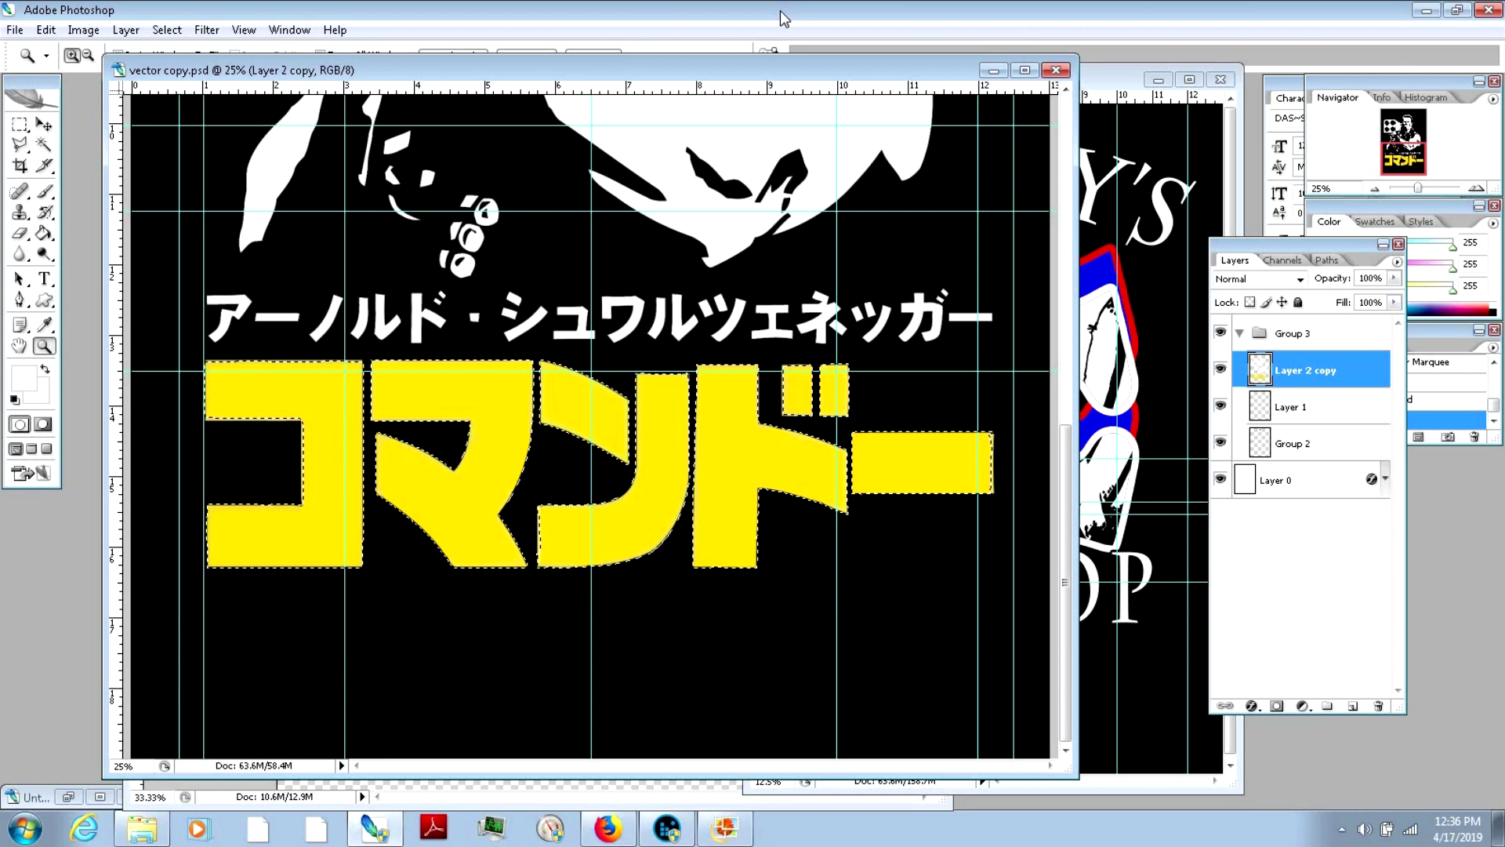
# Step: Fill the expanded title selection with white on a new empty layer, then deselect
pyautogui.hotkey('ctrl', 'shift', 'n')
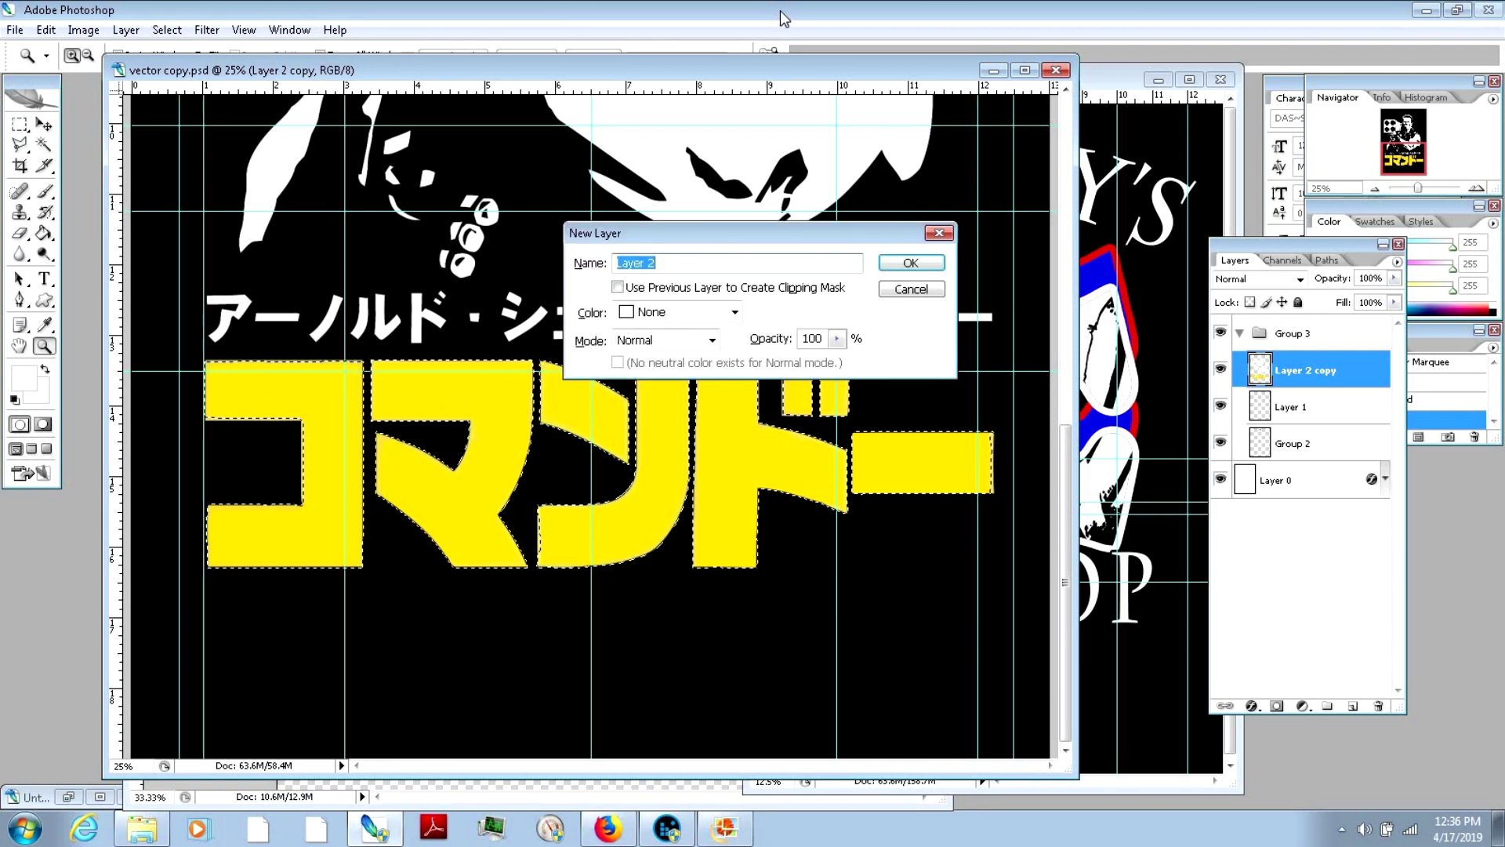
pyautogui.press('Return')
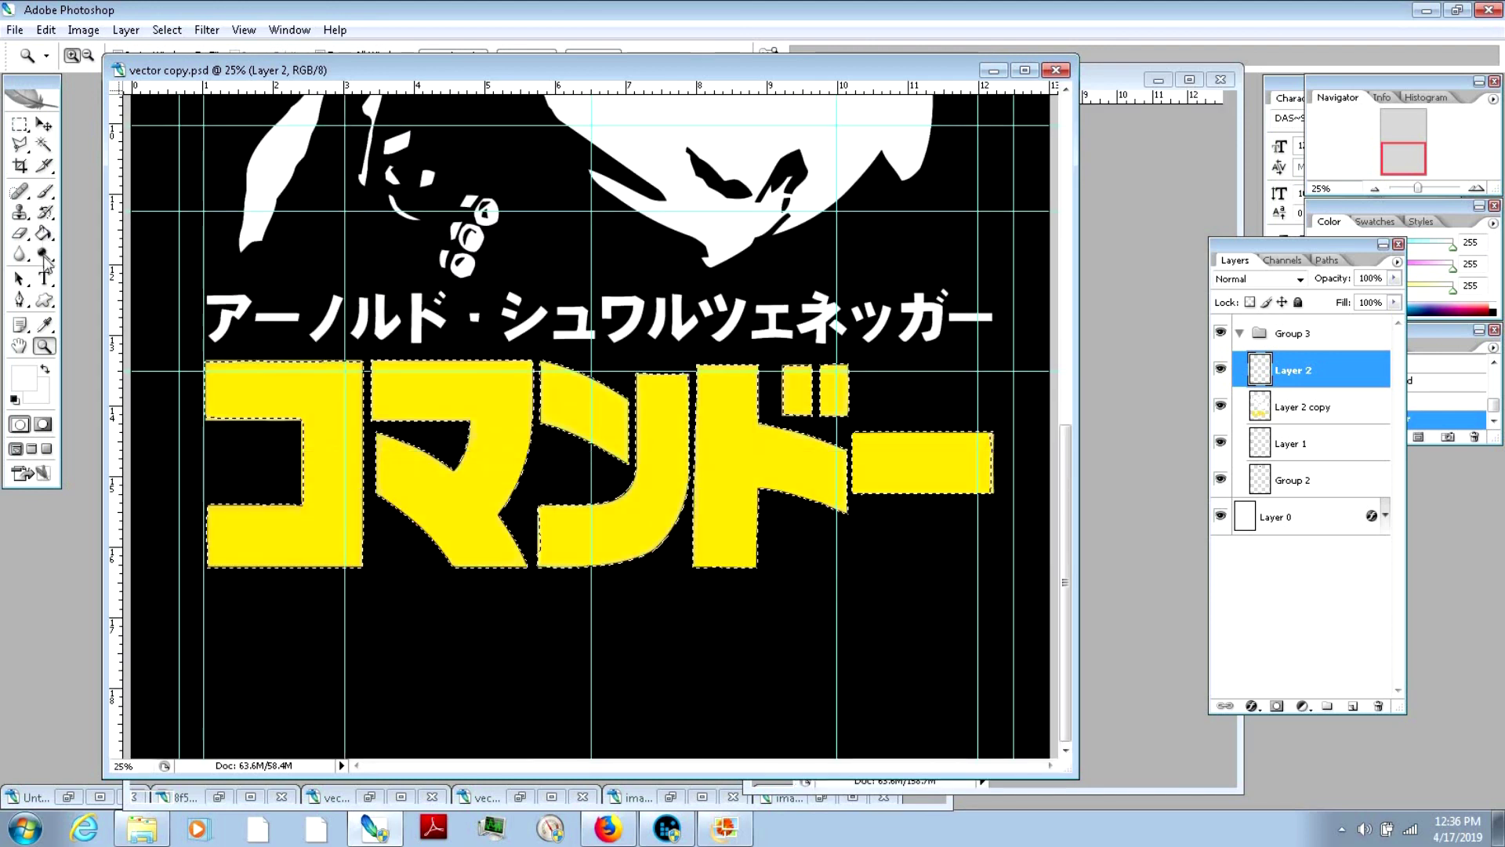
pyautogui.click(44, 233)
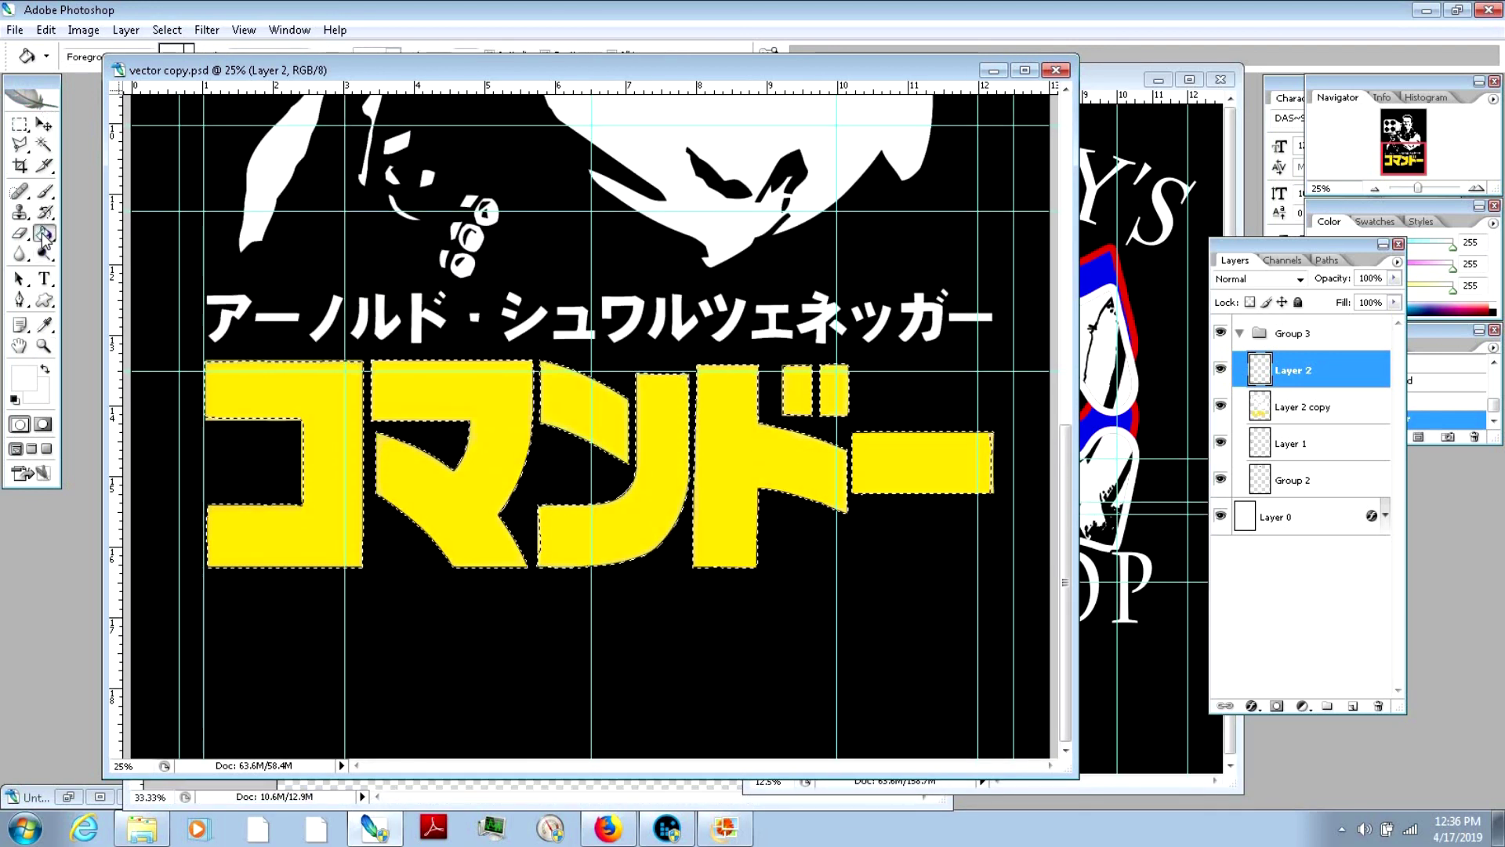
pyautogui.click(286, 377)
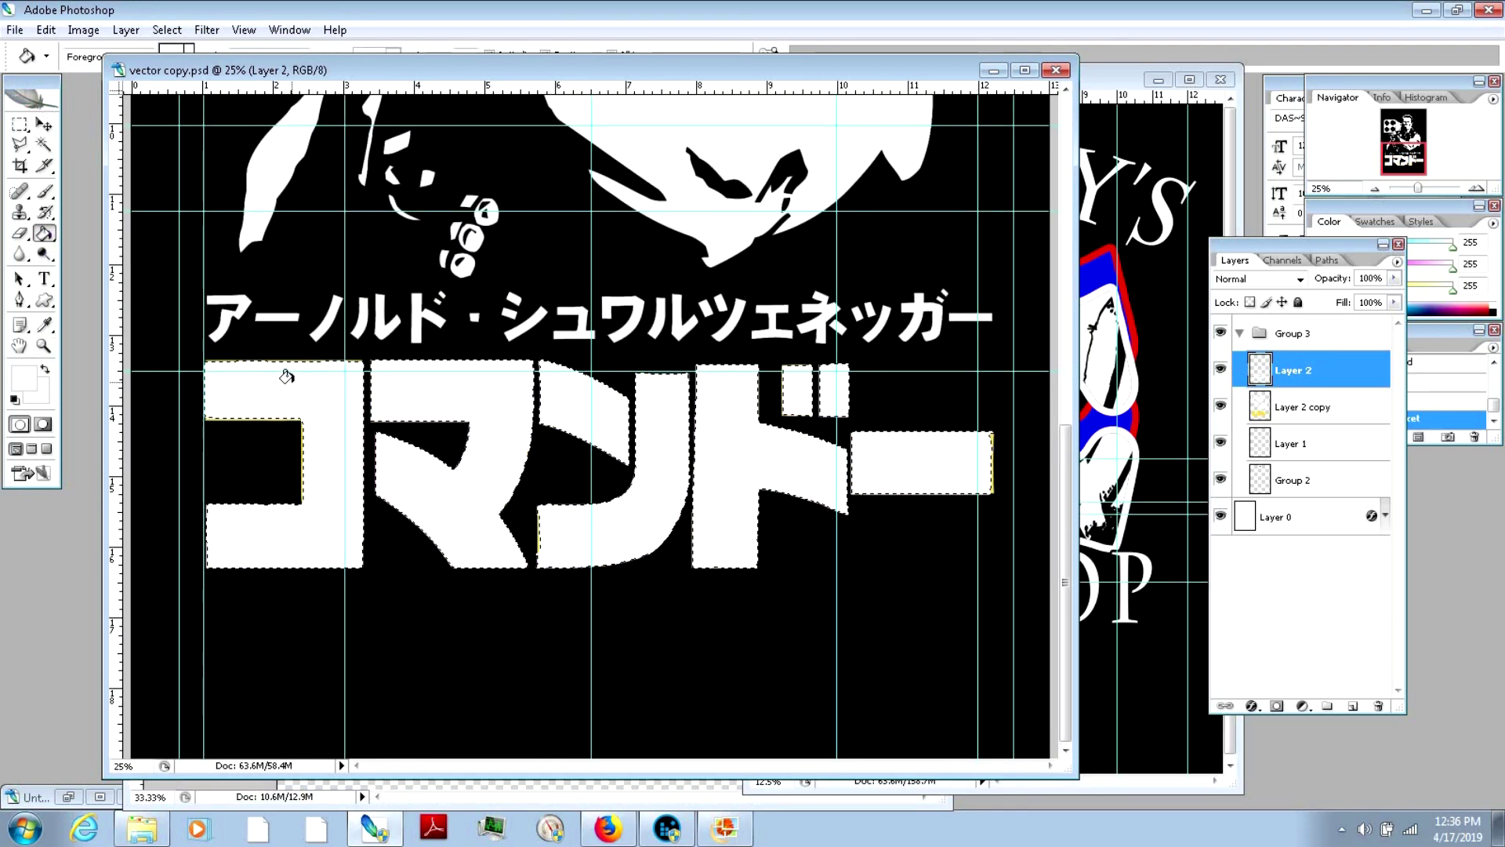
pyautogui.hotkey('ctrl', 'd')
# Step: Hide the upper artwork to view the white コマンドー title on black, and begin renaming its layer
pyautogui.press('m')
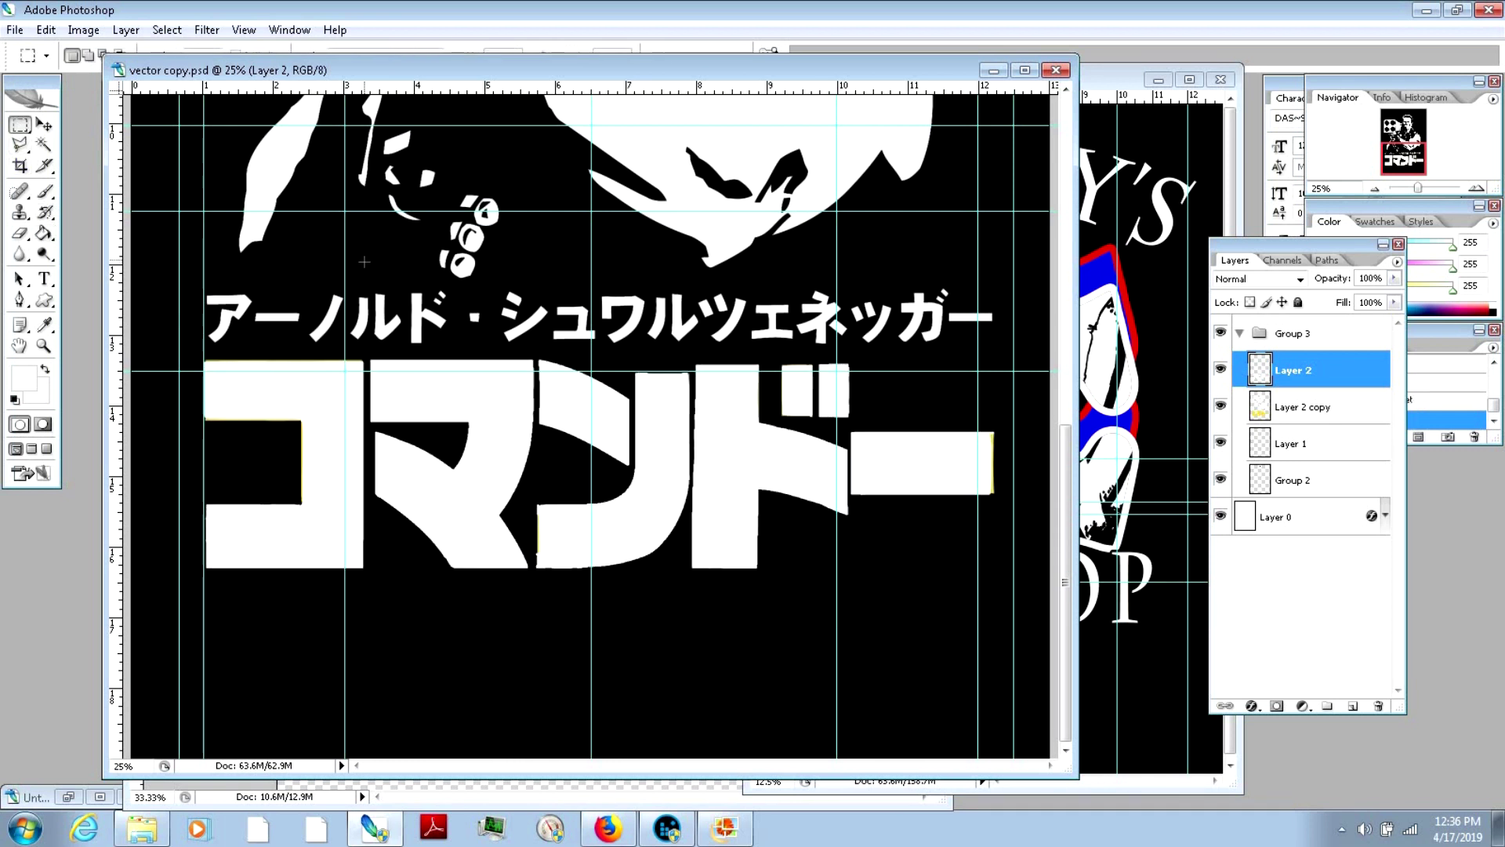
pyautogui.click(1220, 404)
pyautogui.click(83, 30)
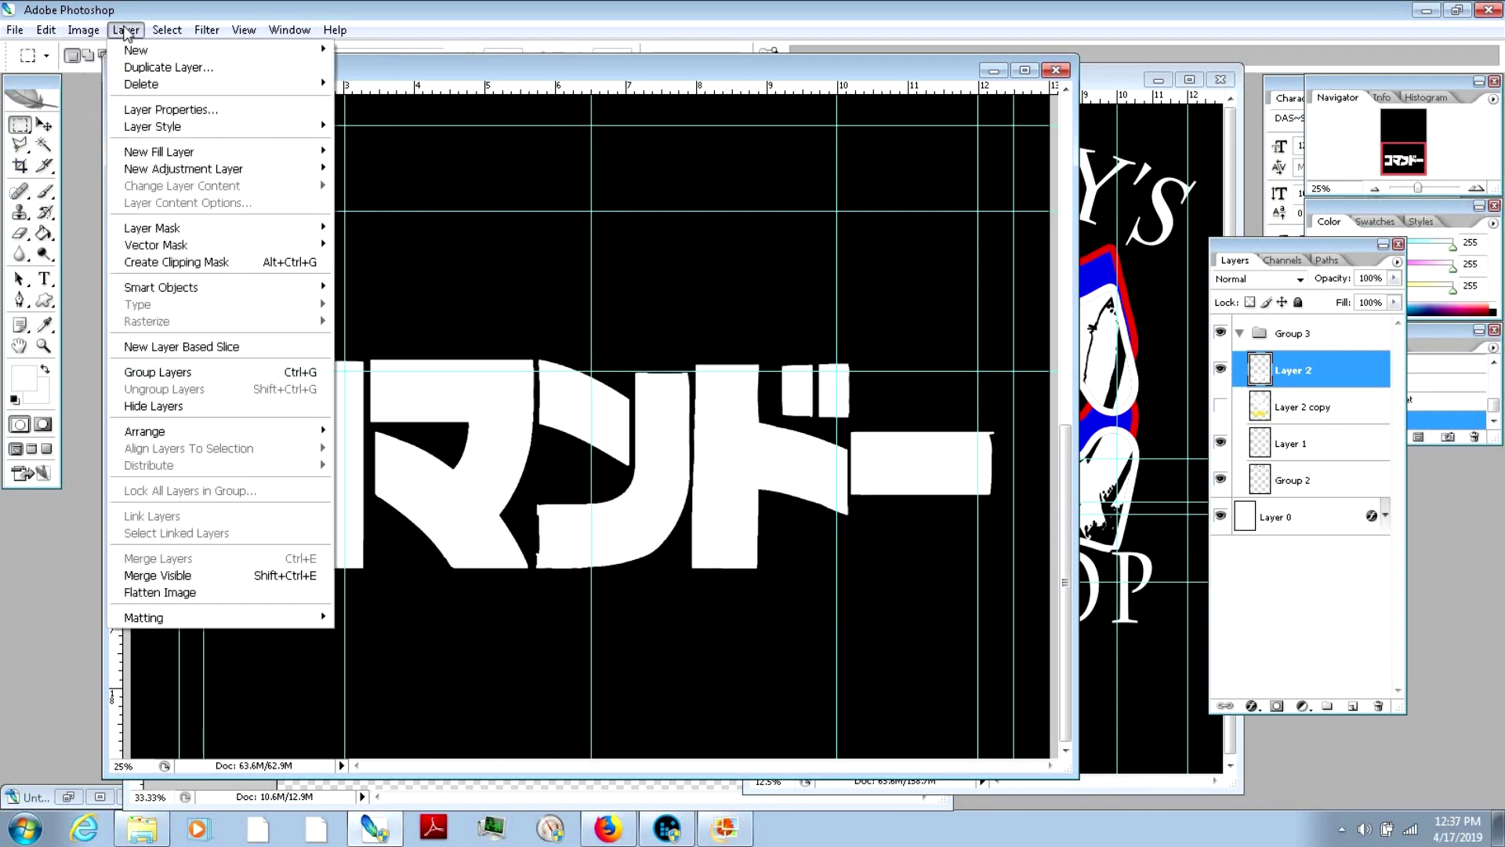
pyautogui.moveTo(93, 50)
pyautogui.press('Escape')
pyautogui.press('Escape')
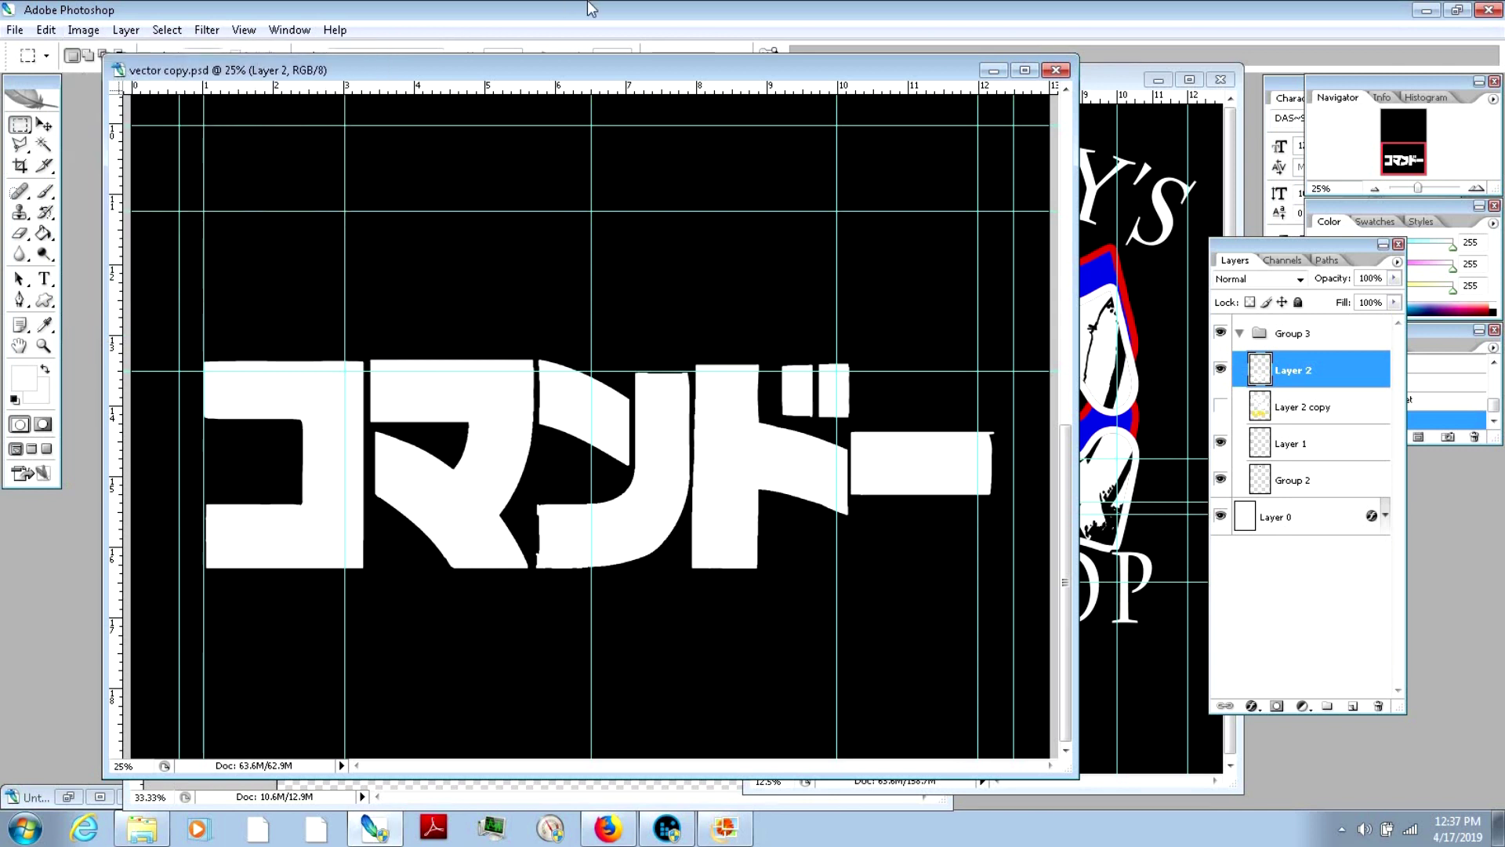
pyautogui.click(44, 346)
pyautogui.click(497, 508)
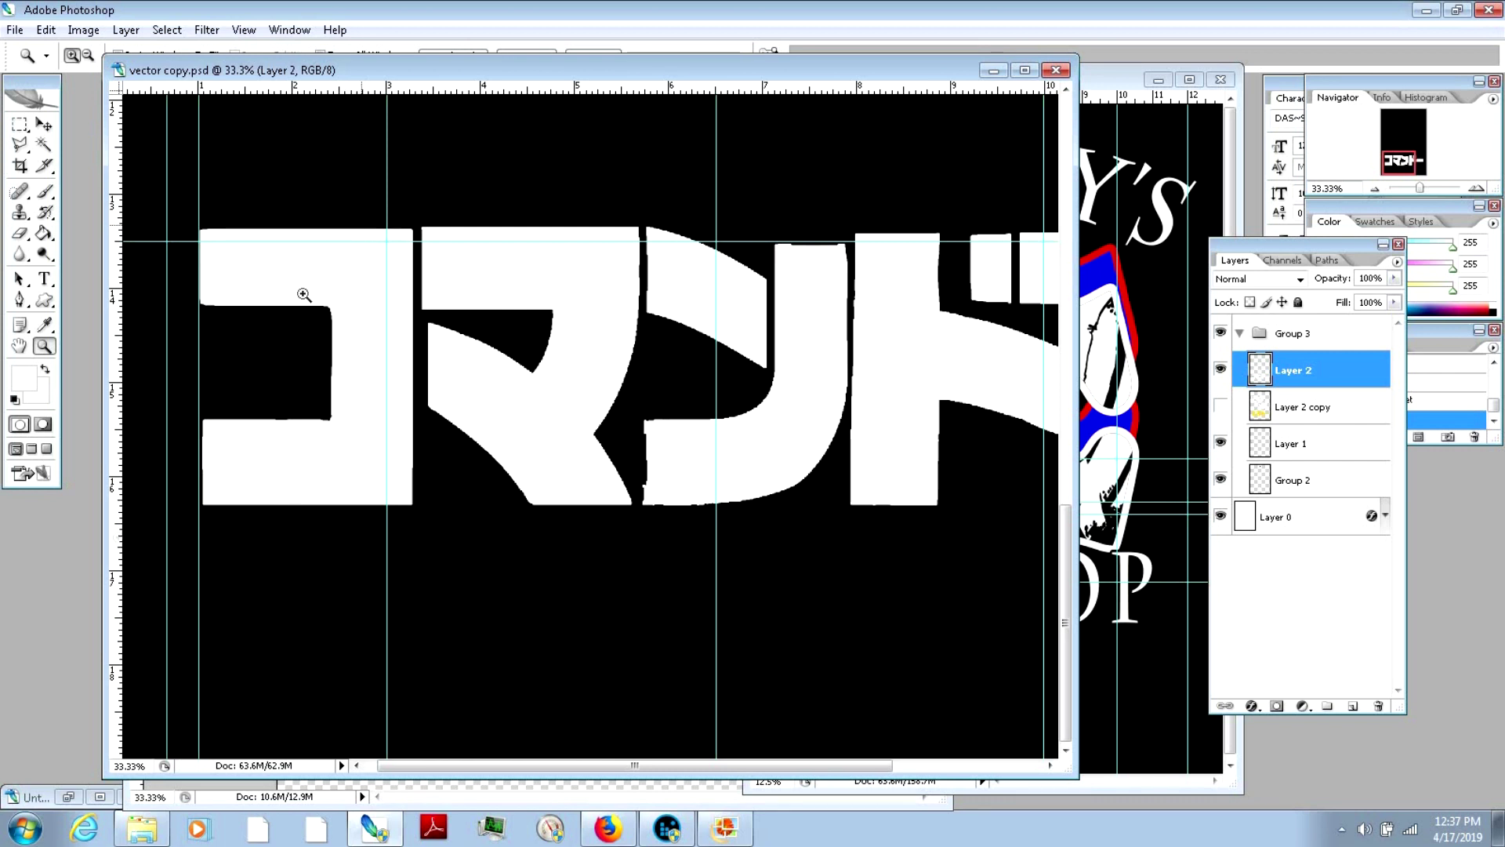
pyautogui.click(89, 55)
pyautogui.click(479, 342)
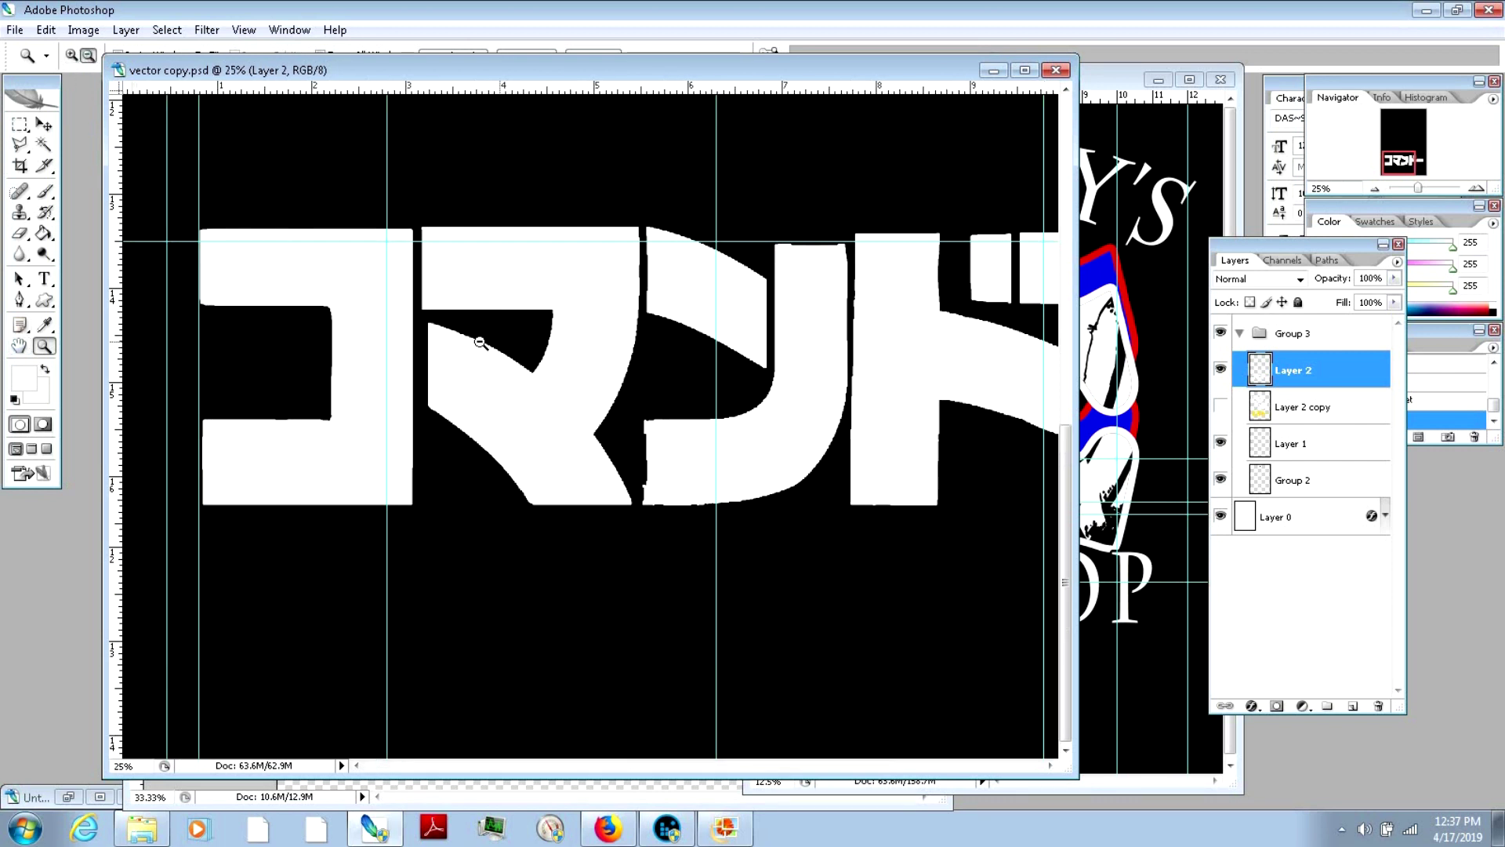
pyautogui.click(547, 336)
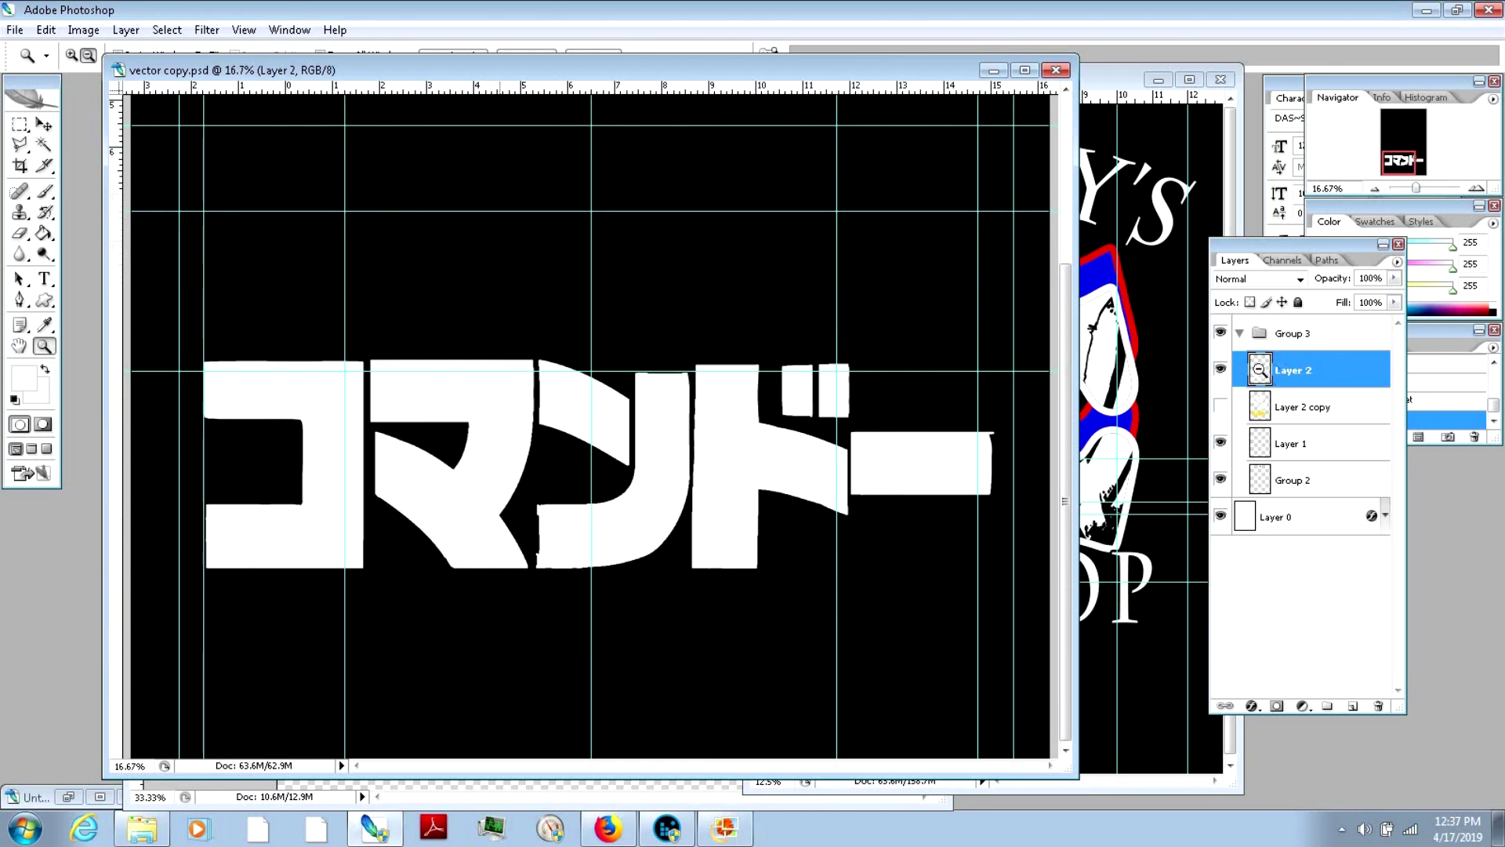
pyautogui.doubleClick(1293, 370)
# Step: Name the title layer 'yellow', show Layer 2 copy and hide the black Layer 0 background
pyautogui.write('yello')
pyautogui.press('Return')
pyautogui.click(1220, 368)
pyautogui.click(1221, 406)
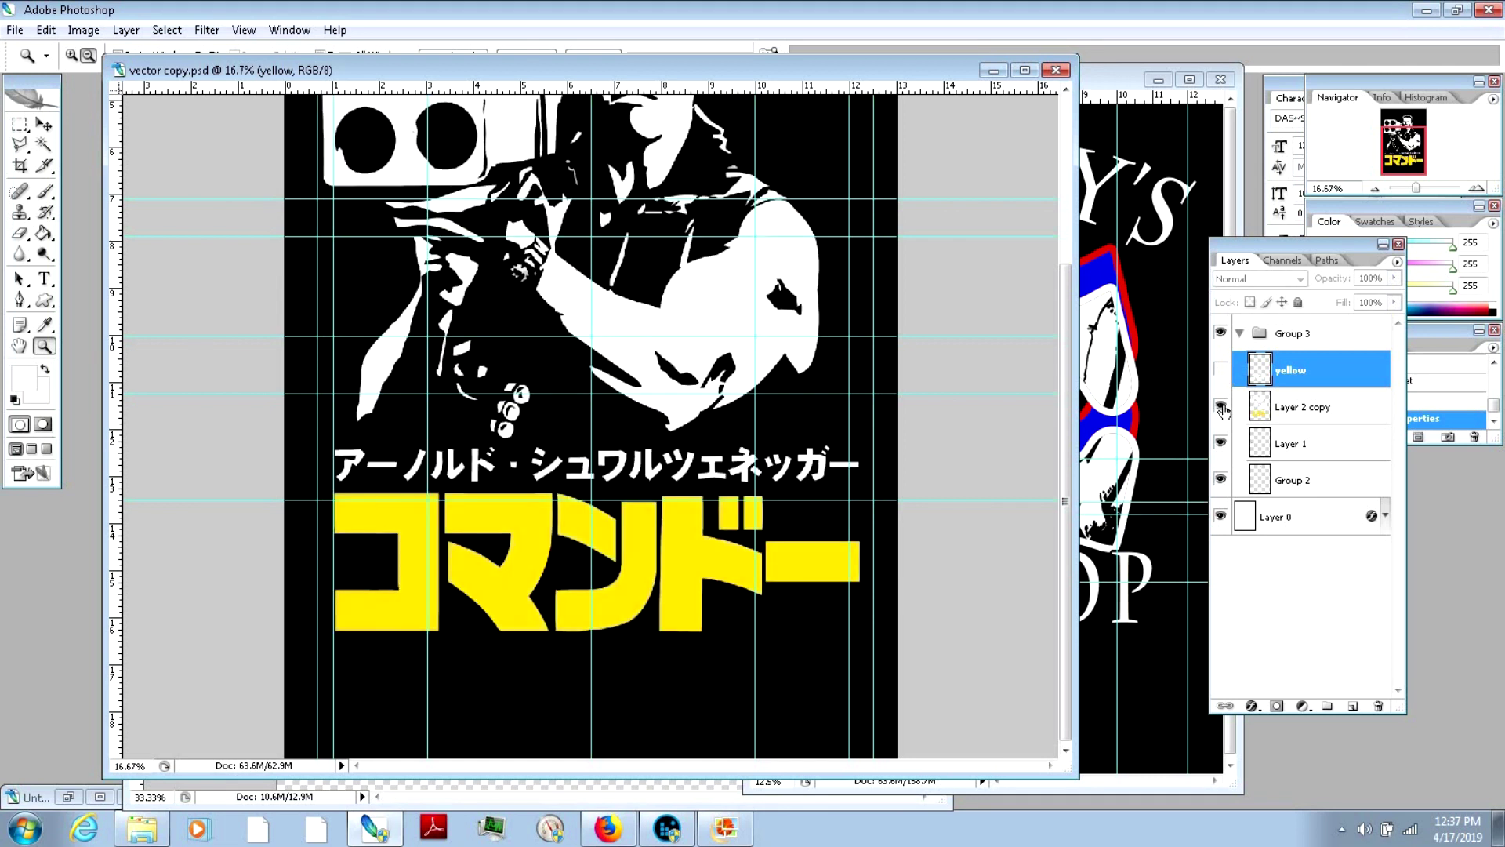
pyautogui.click(1333, 407)
pyautogui.click(1220, 515)
# Step: Zoom out, show the yellow layer again and apply a red colour overlay to it
pyautogui.scroll(2, 588, 423)
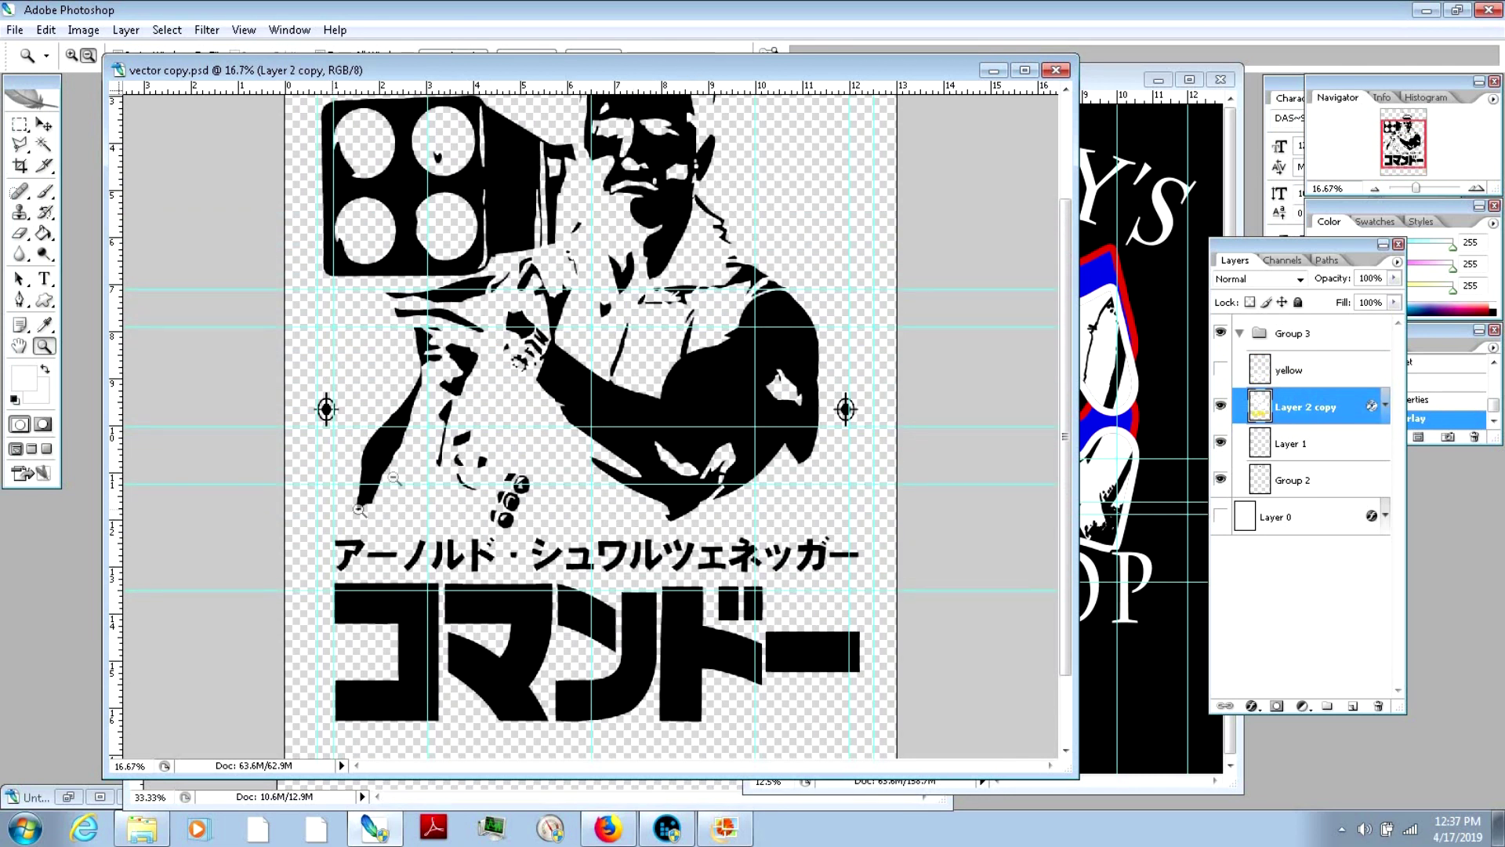
pyautogui.keyDown('alt'); pyautogui.click(492, 323); pyautogui.keyUp('alt')
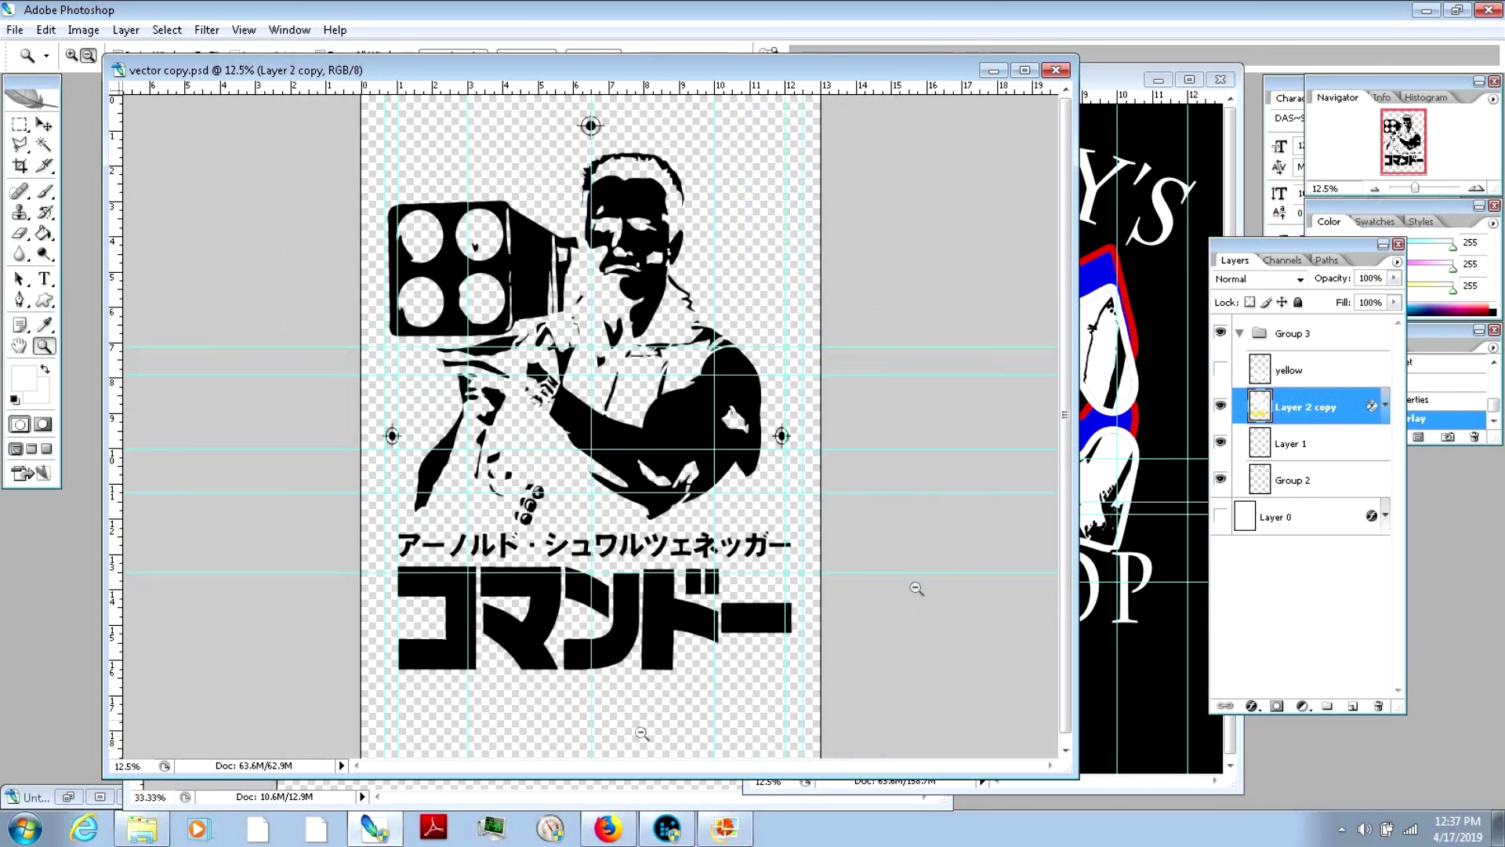
pyautogui.click(1220, 369)
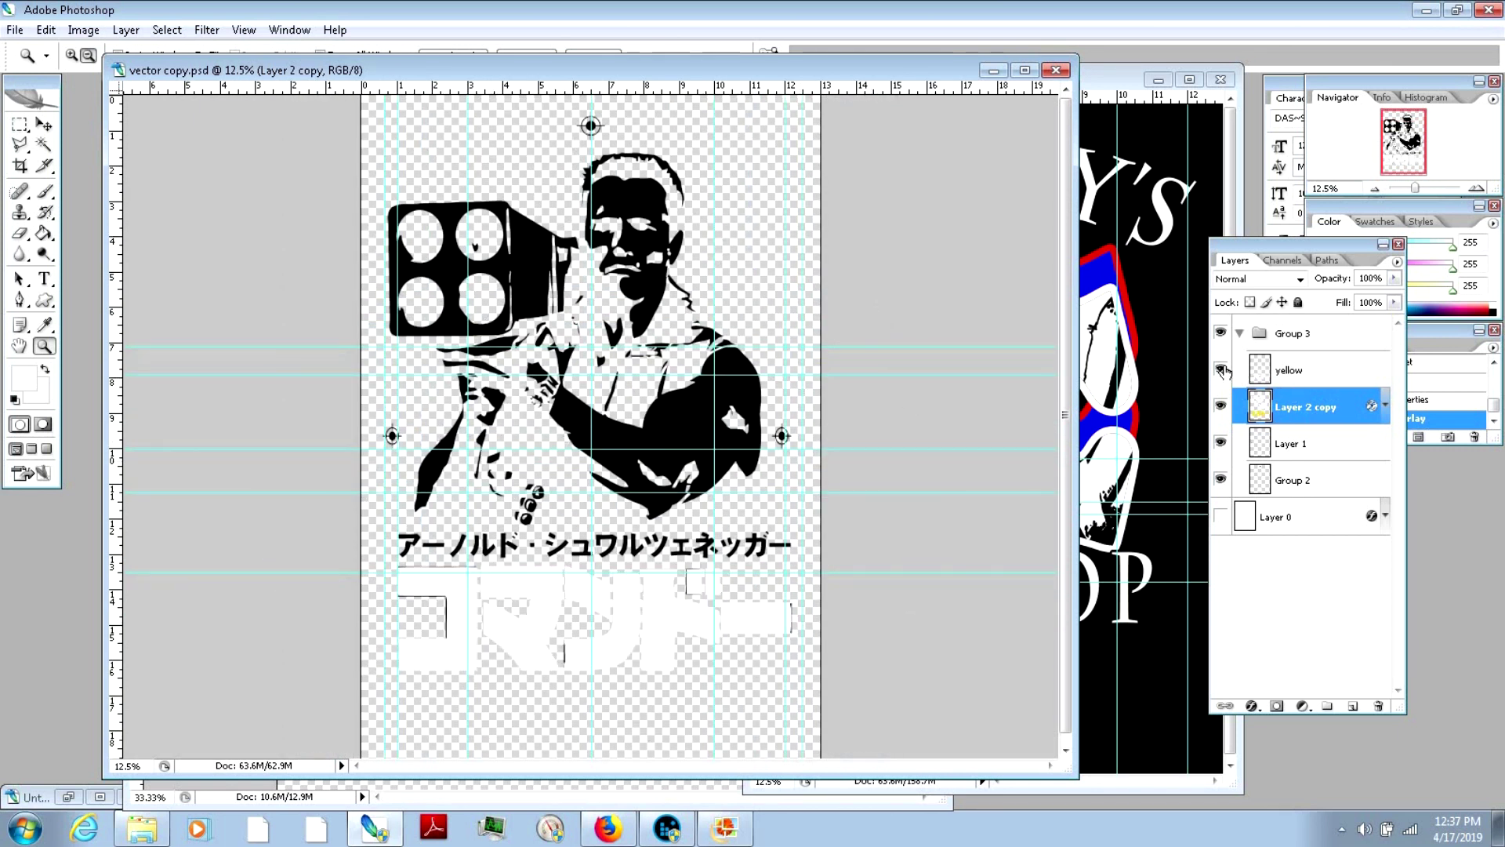
pyautogui.doubleClick(1349, 380)
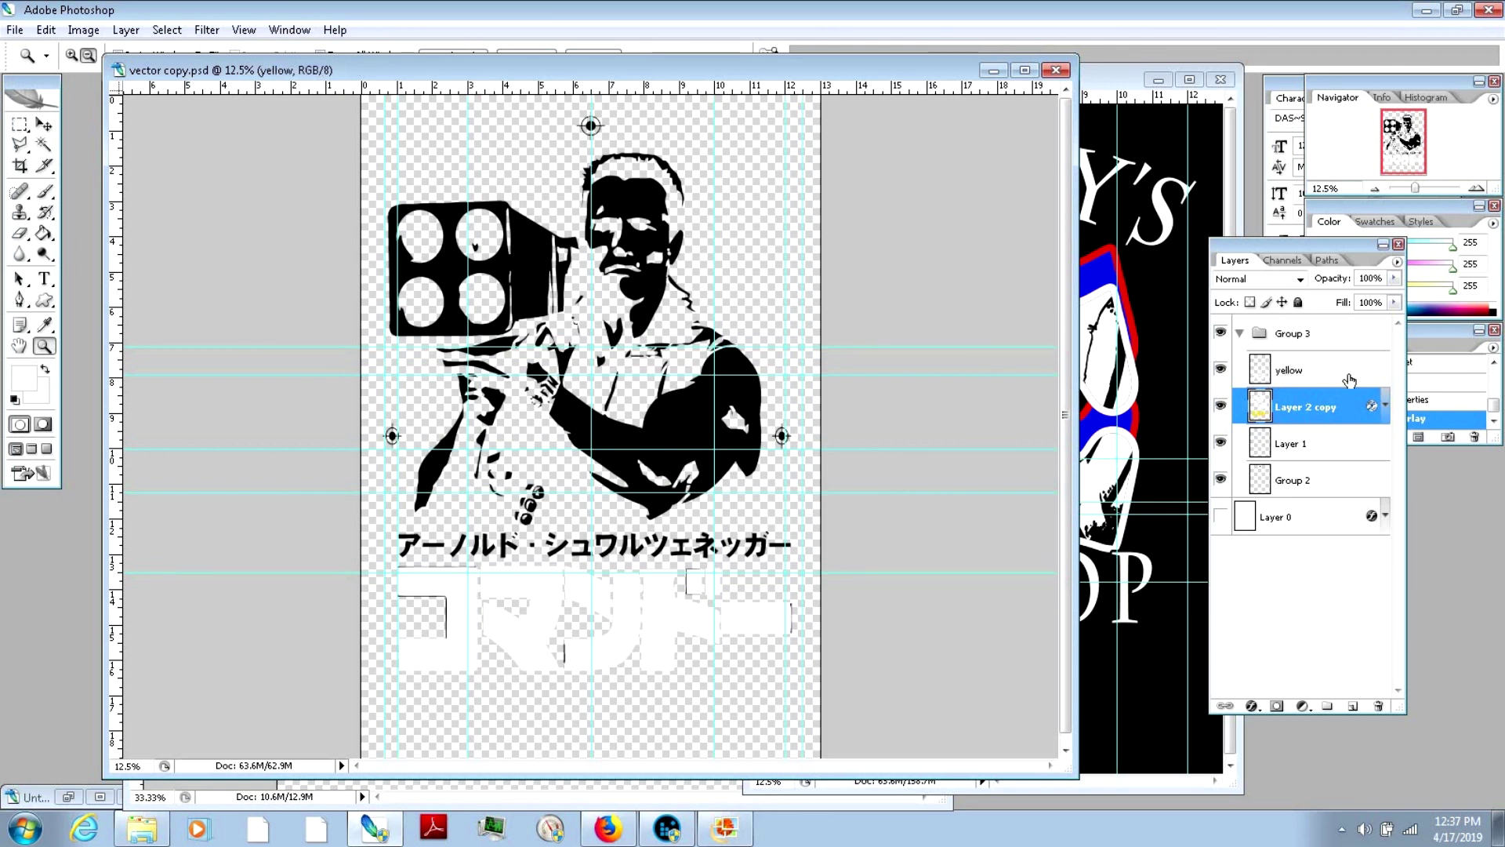
pyautogui.click(1143, 185)
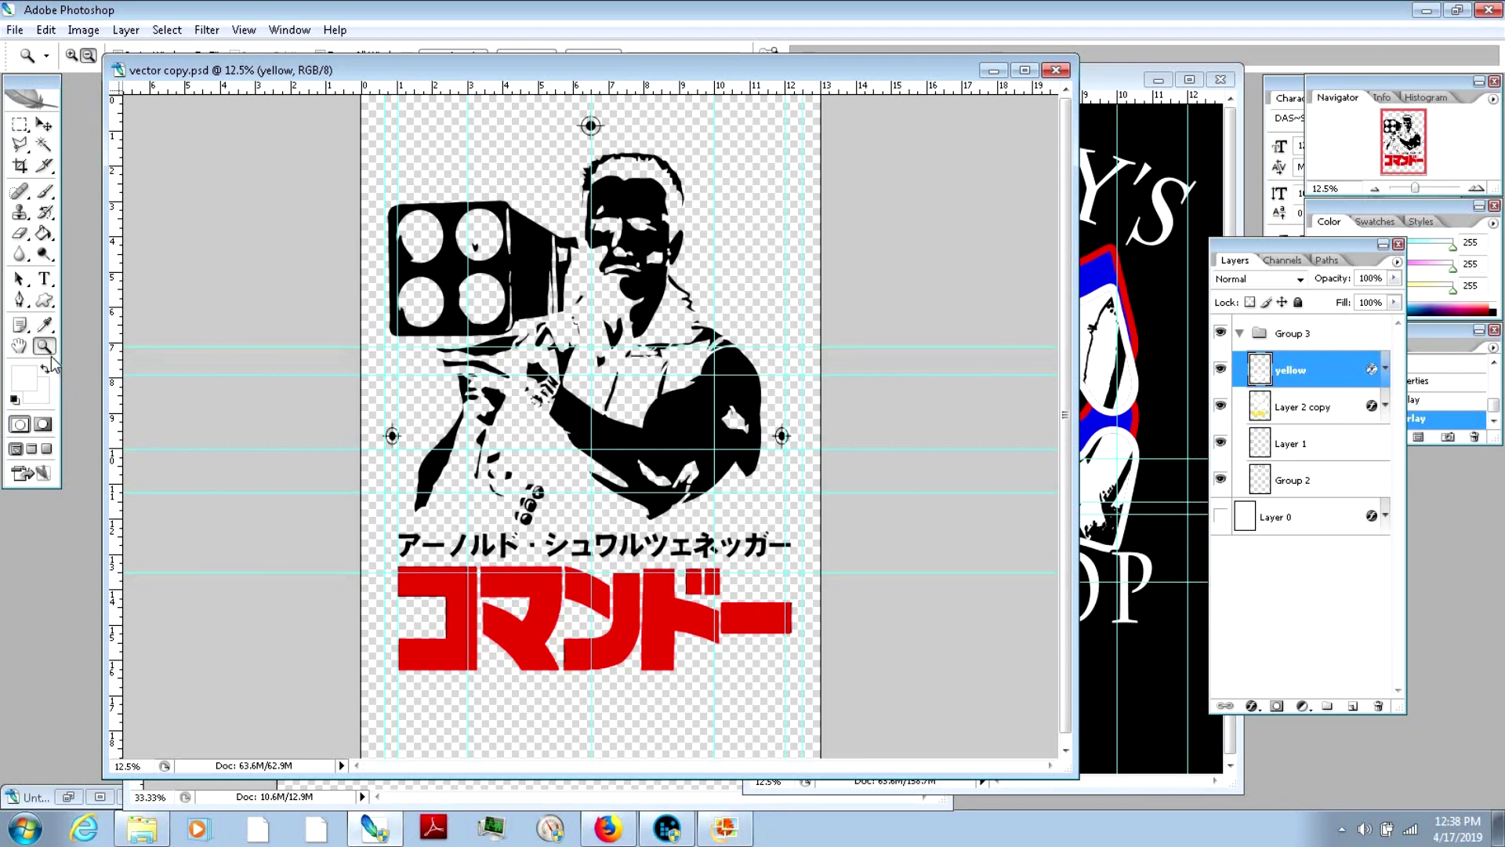
pyautogui.click(73, 55)
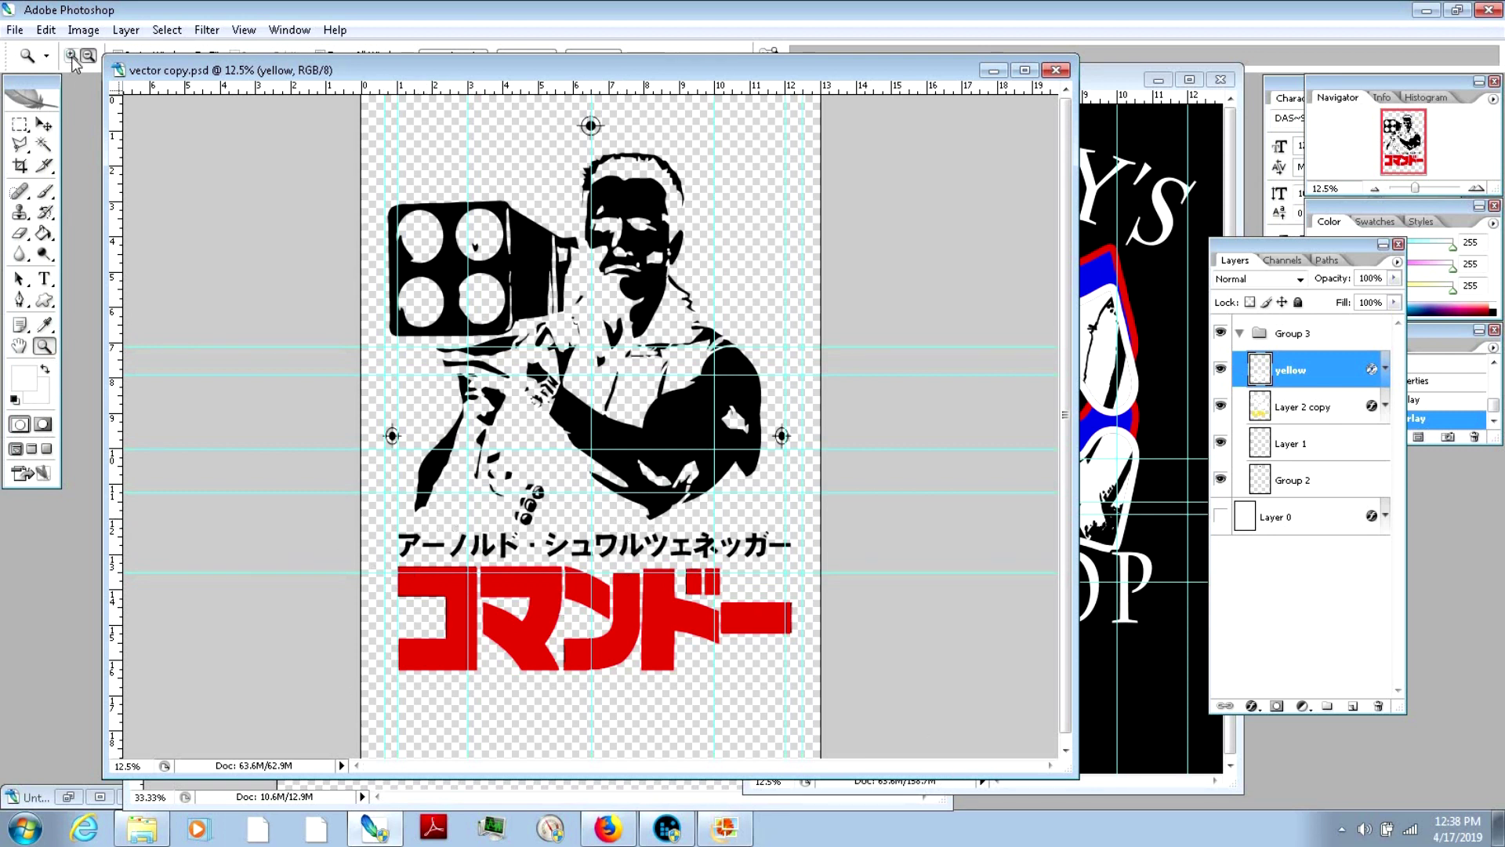
pyautogui.click(500, 583)
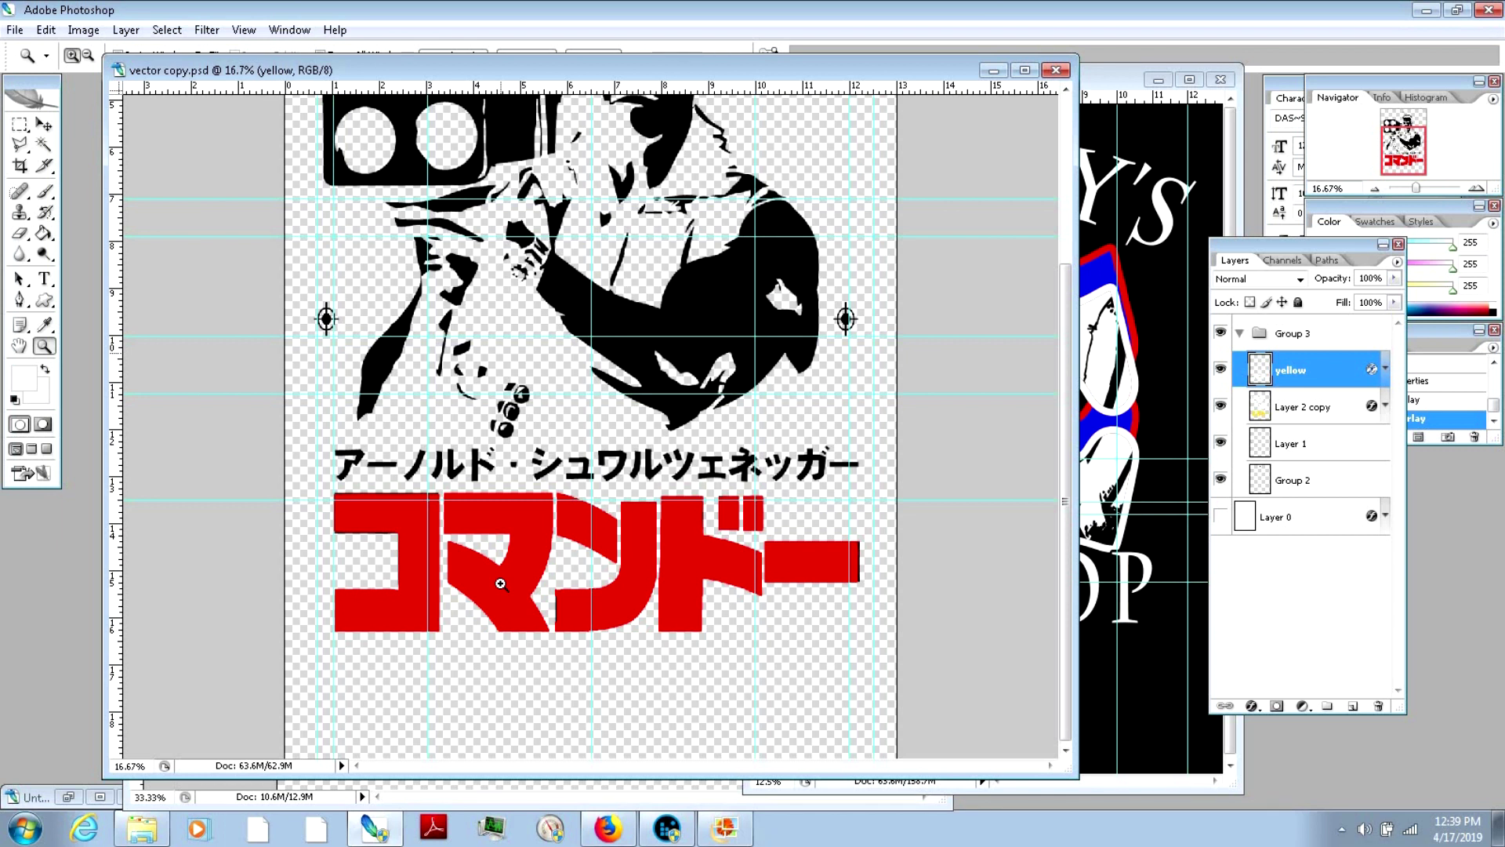
# Step: Step back in History to before the rename and overlays, then redo one step
pyautogui.click(1454, 380)
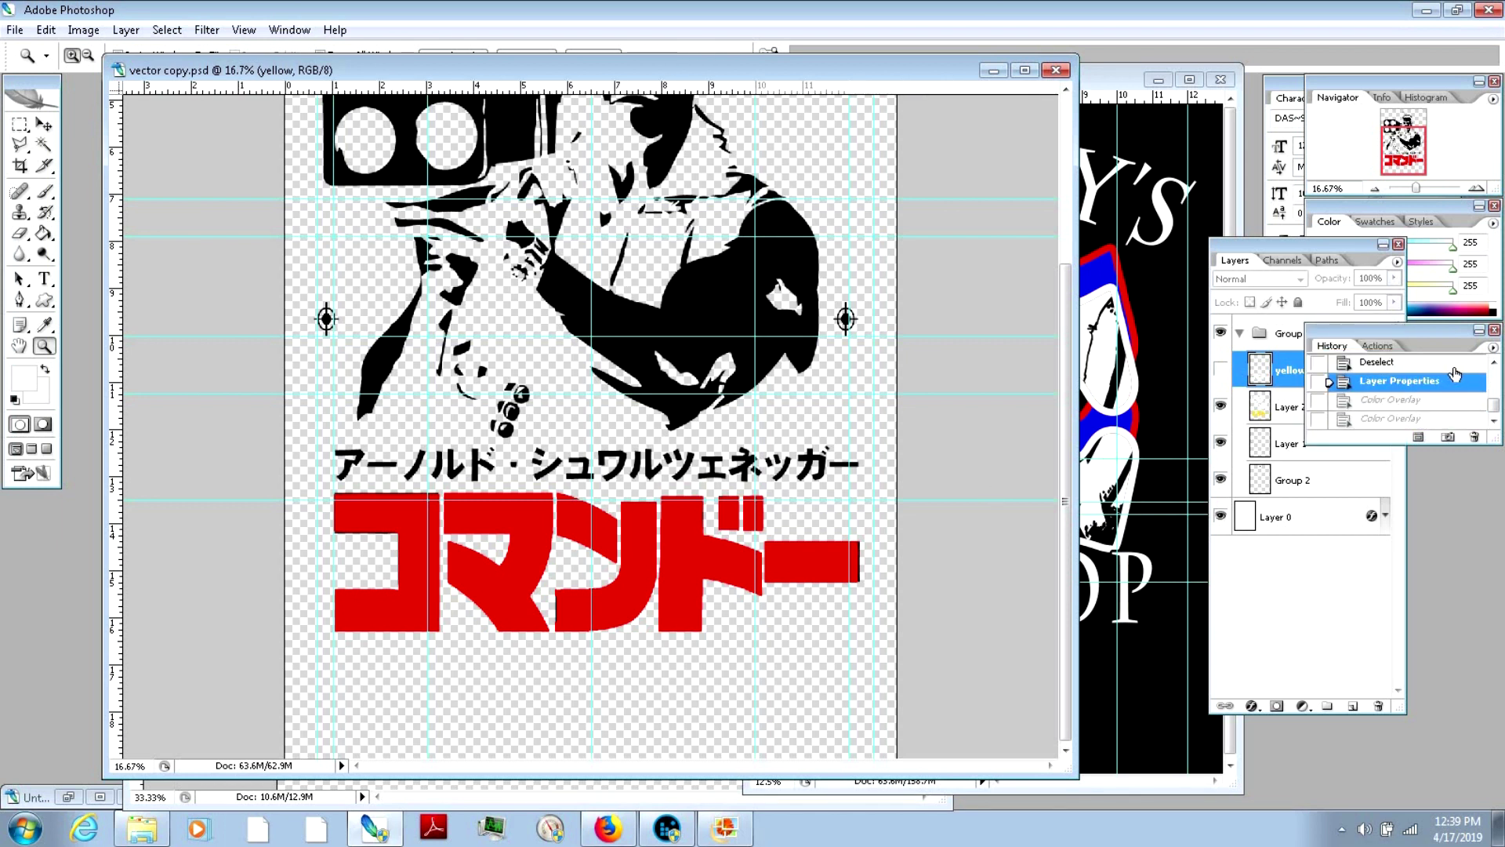
pyautogui.click(1454, 364)
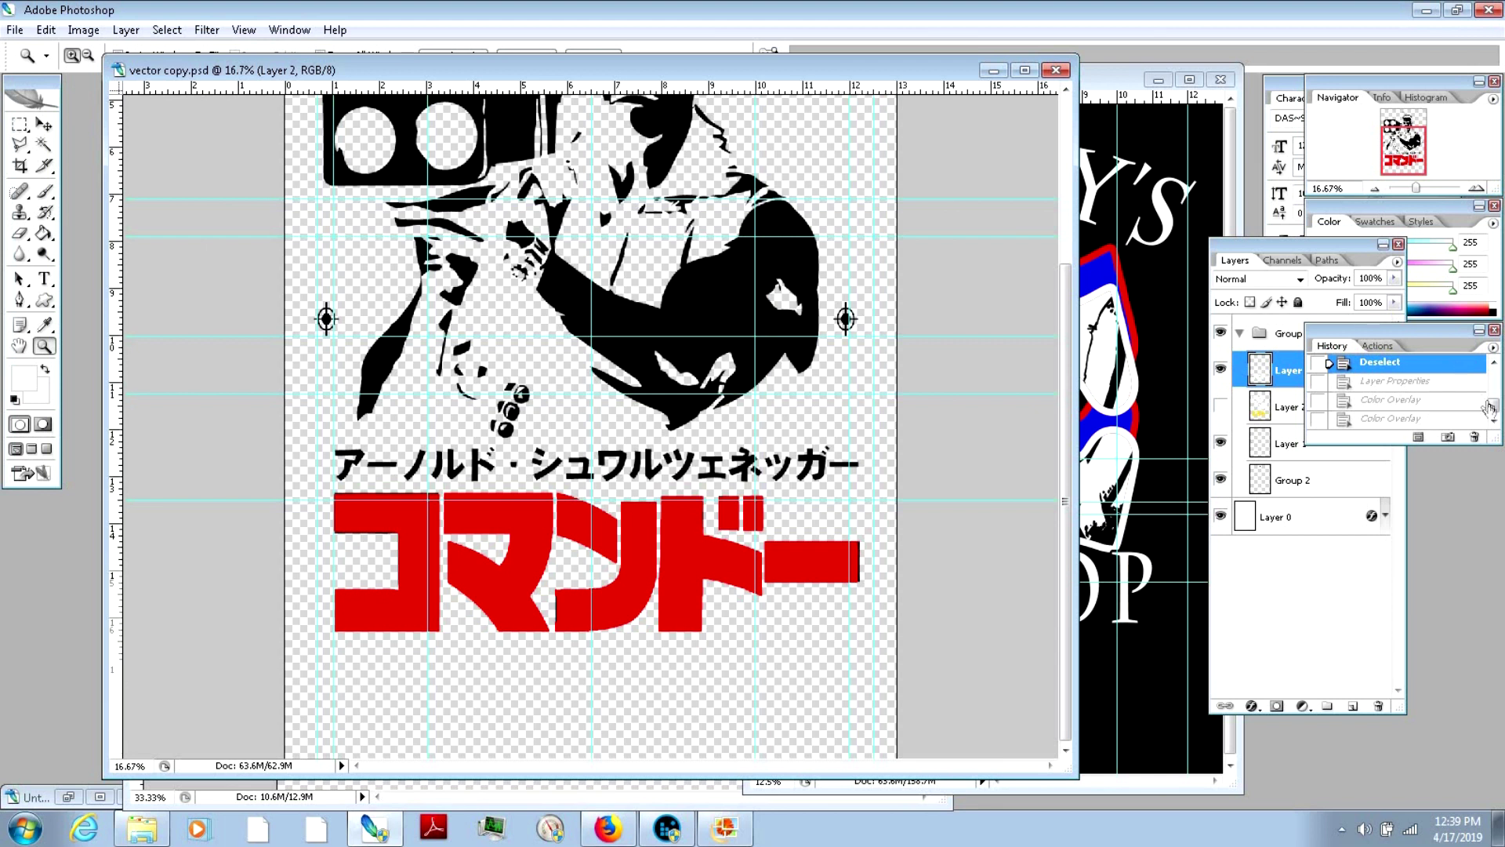
pyautogui.hotkey('ctrl', 'shift', 'z')
pyautogui.hotkey('ctrl', 'shift', 'z')
pyautogui.hotkey('ctrl', 'shift', 'z')
pyautogui.hotkey('ctrl', 'shift', 'z')
pyautogui.hotkey('ctrl', 'shift', 'z')
# Step: Cut the marquee-selected yellow コマンドー title onto a new layer and hide Layer 0
pyautogui.click(22, 127)
pyautogui.moveTo(304, 516); pyautogui.dragTo(911, 708)
pyautogui.rightClick(755, 647)
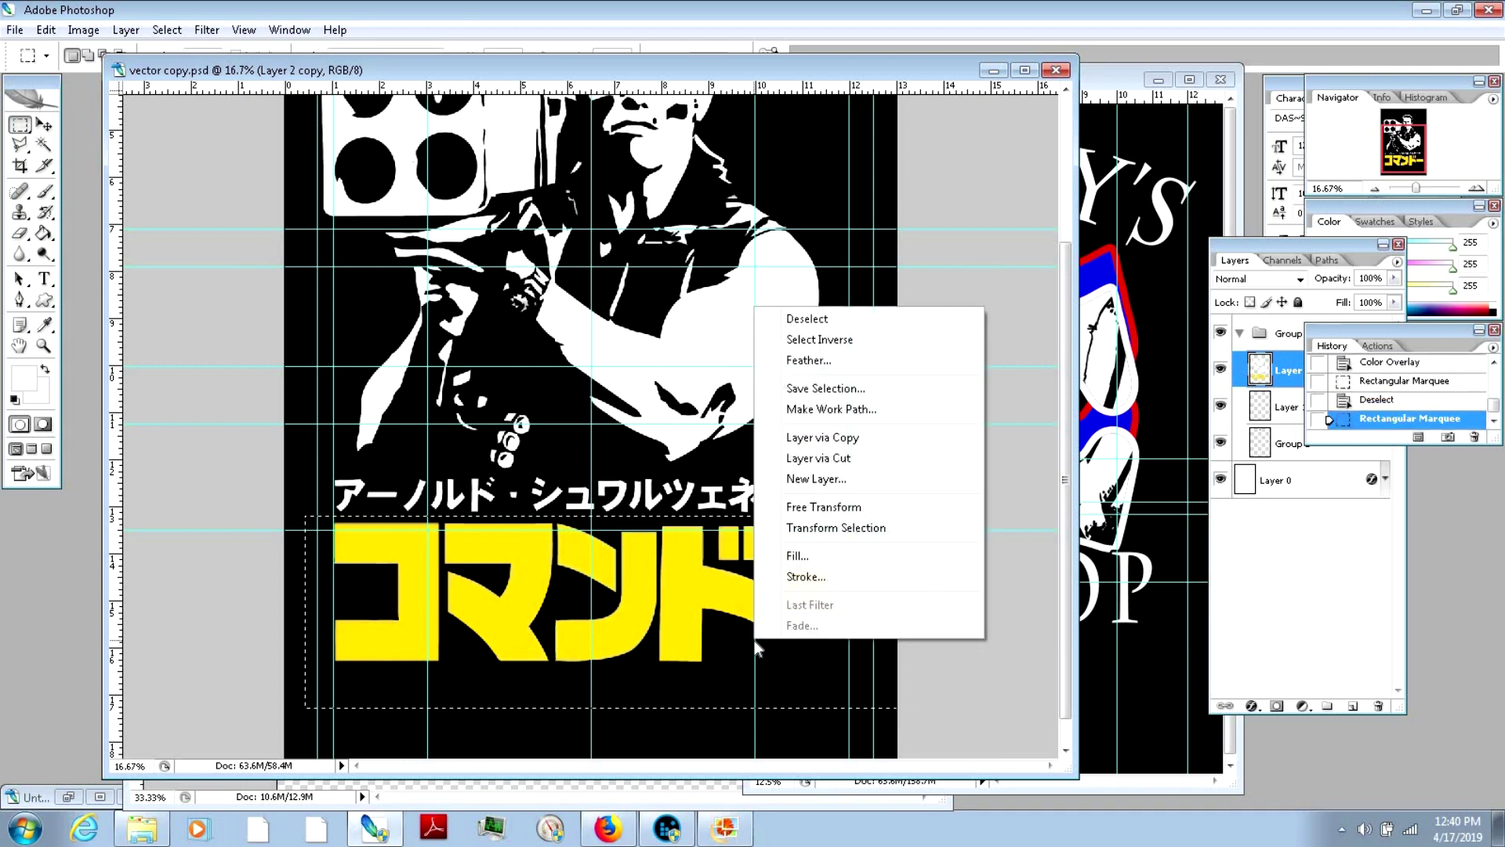
pyautogui.click(866, 459)
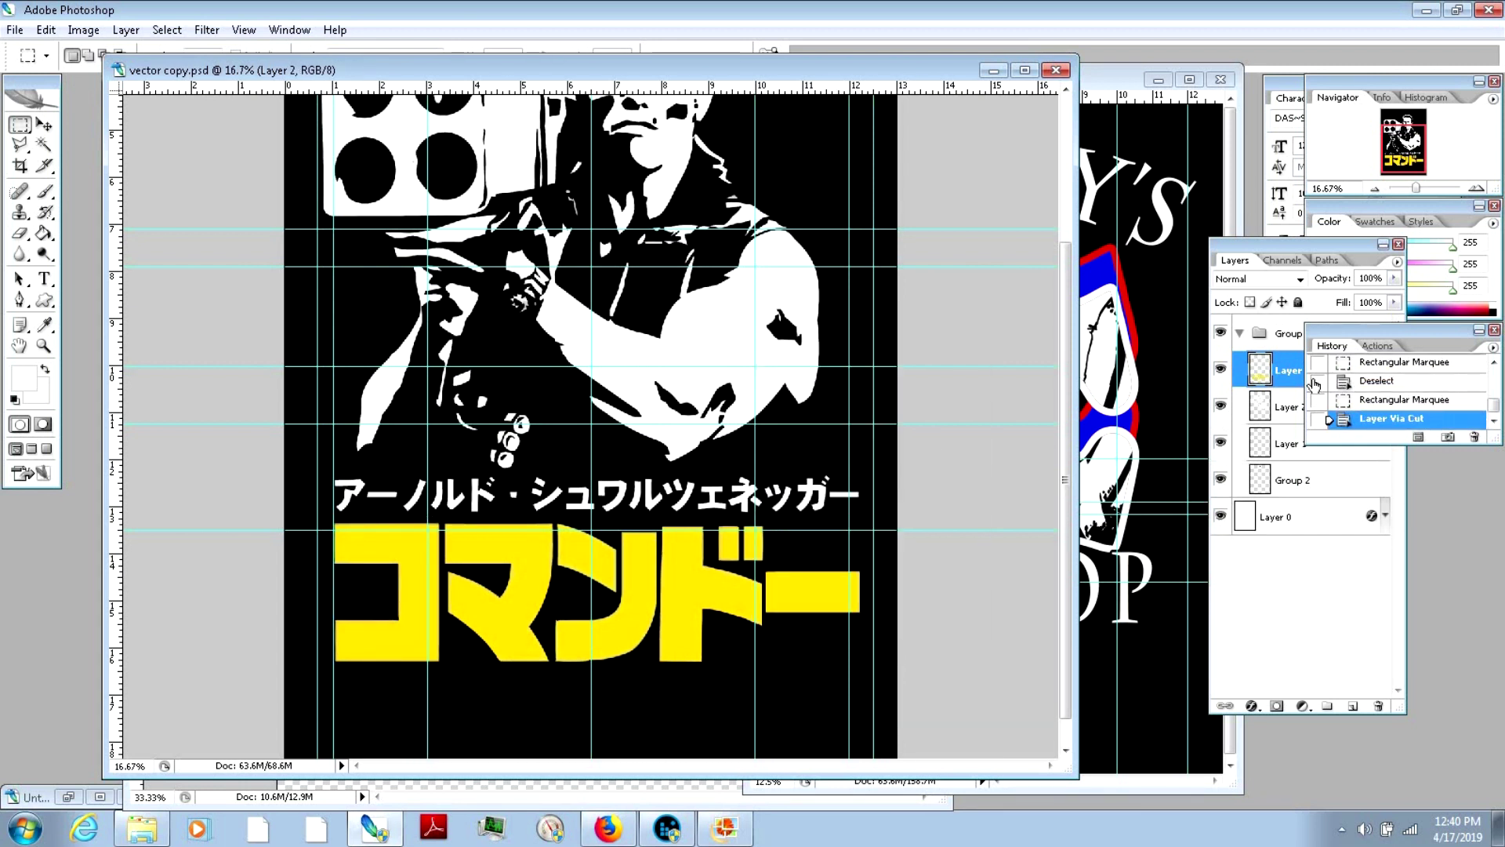
pyautogui.click(1222, 517)
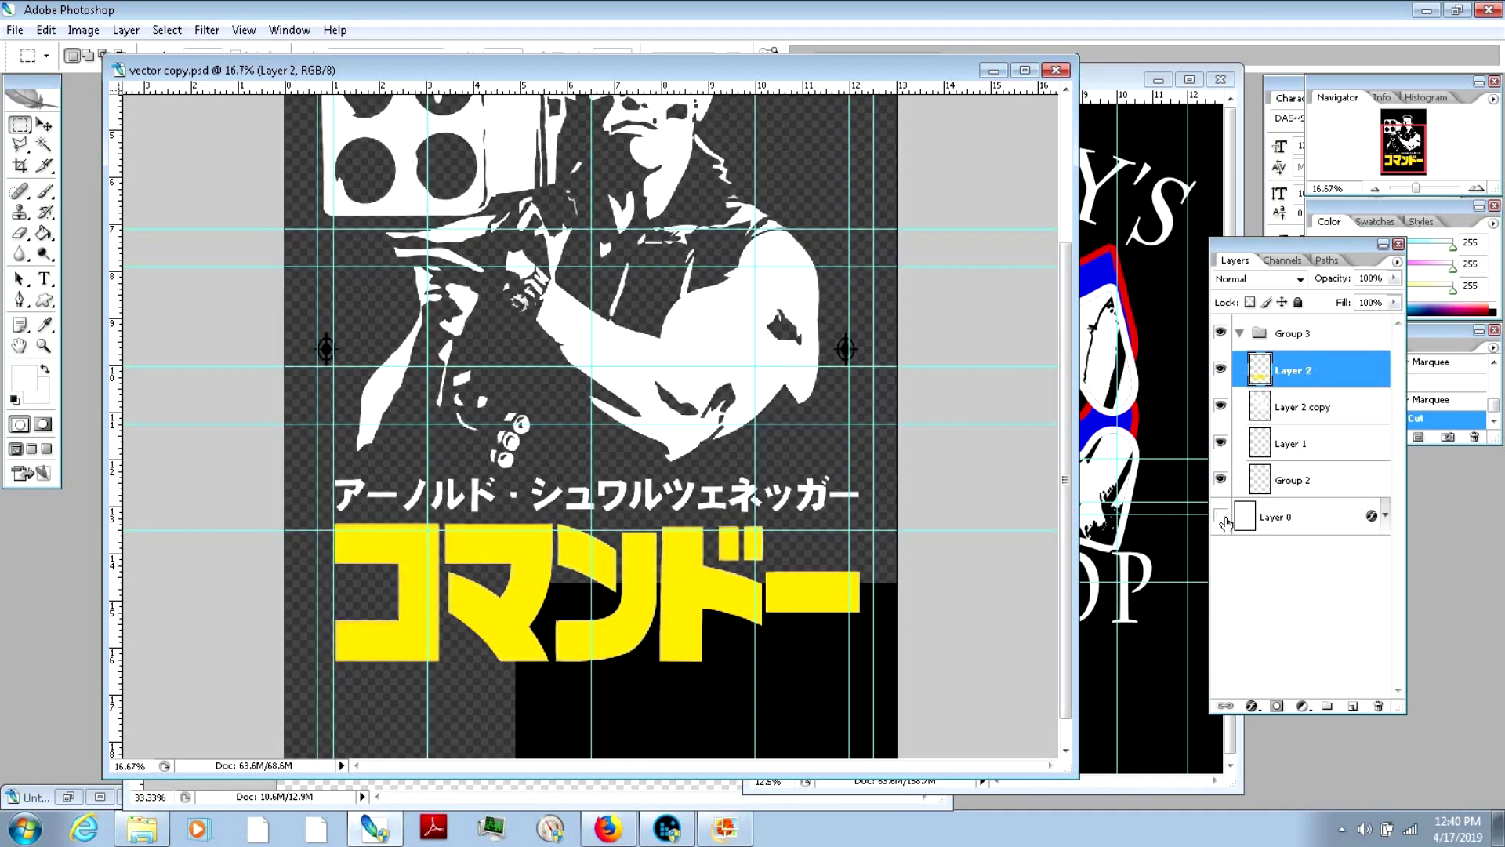
pyautogui.scroll(1, 564, 337)
pyautogui.scroll(2, 565, 338)
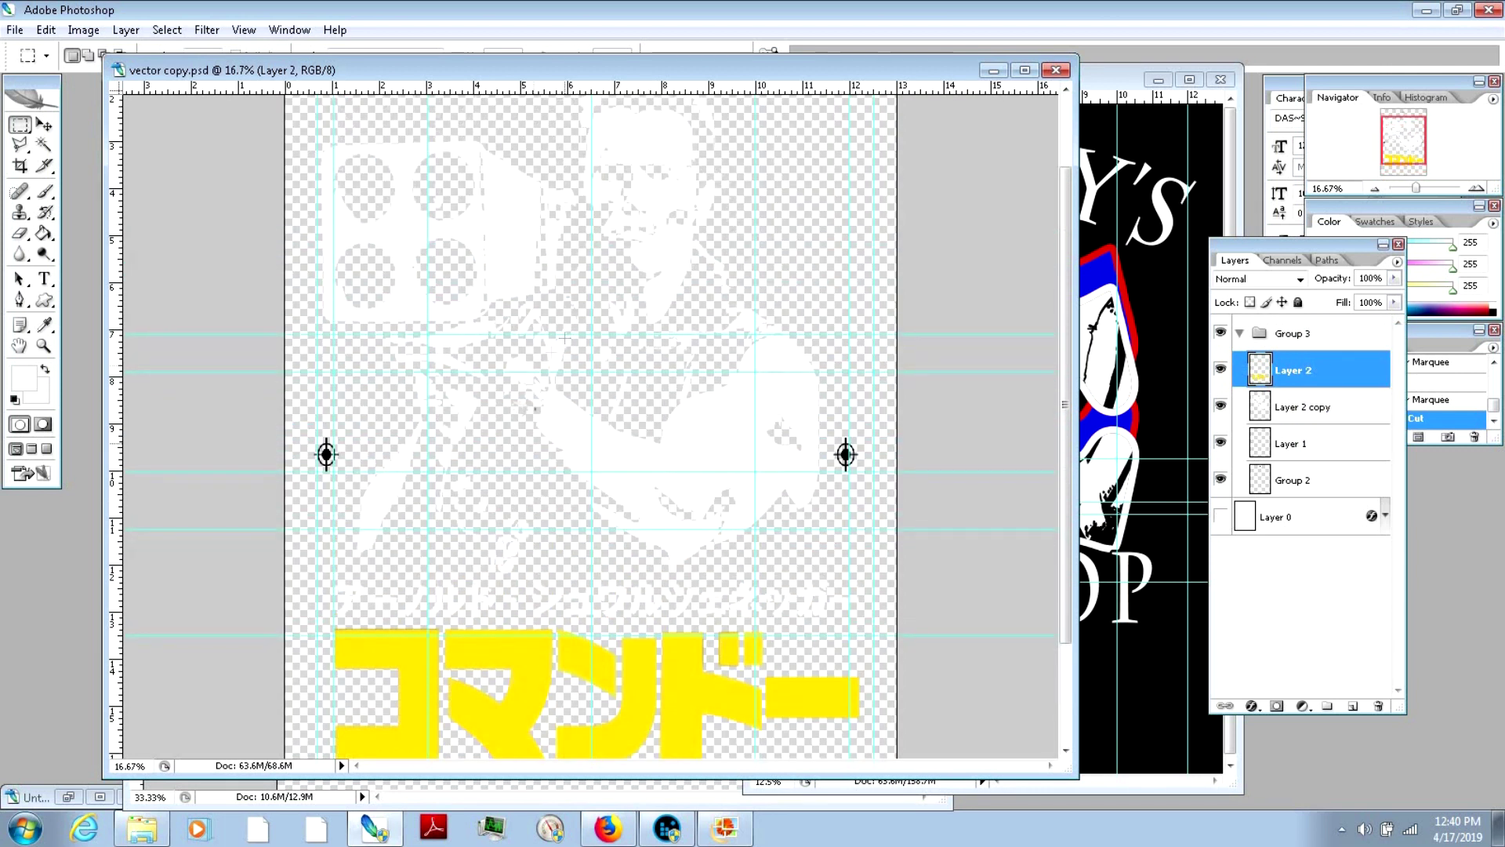
pyautogui.scroll(2, 565, 338)
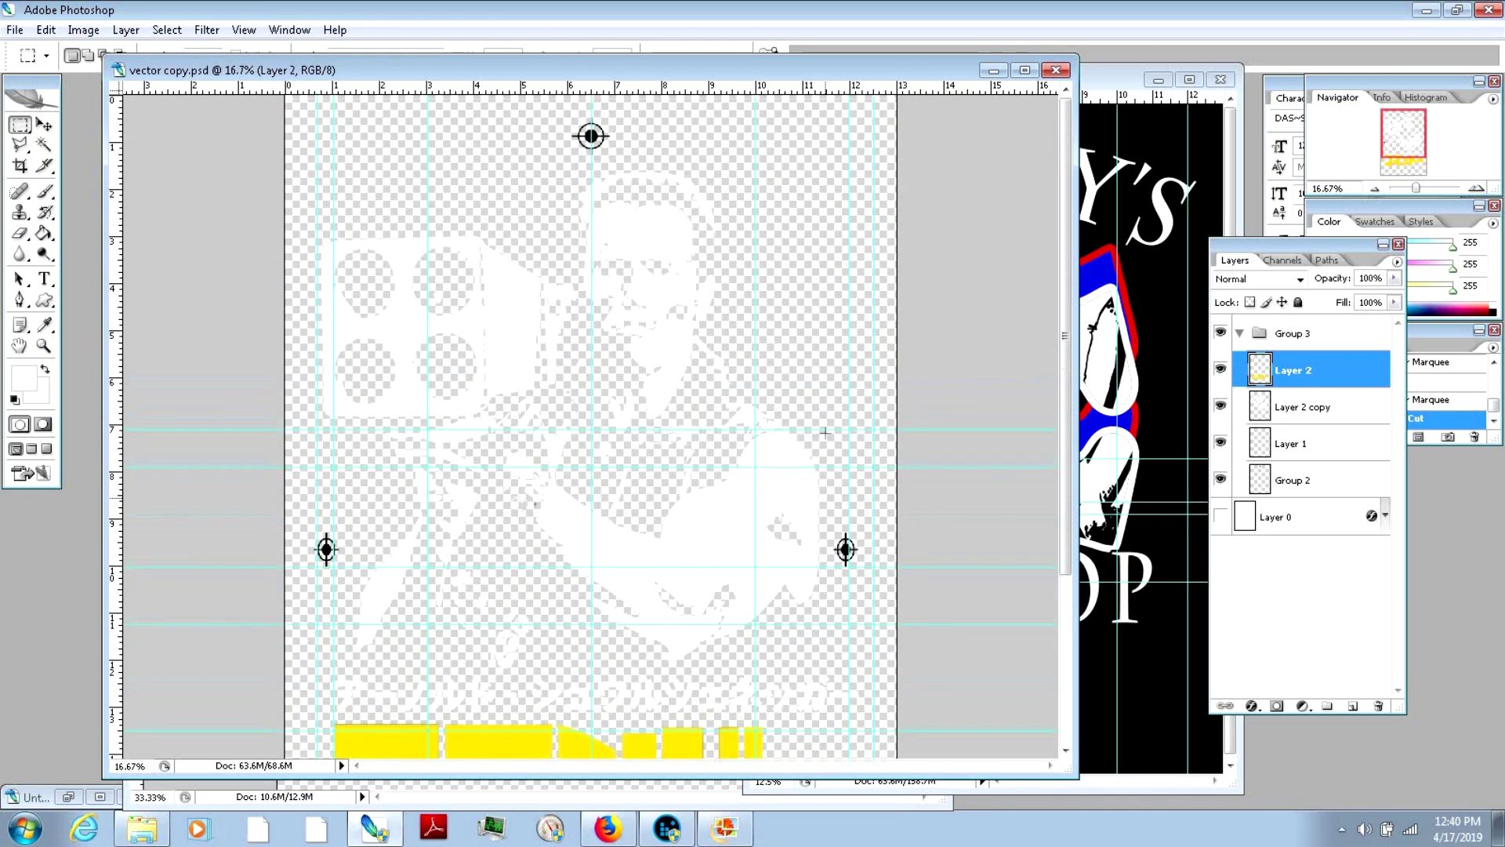
# Step: Open the title layer's Color Overlay colour picker, then cancel and close without changes
pyautogui.click(1220, 516)
pyautogui.click(1221, 517)
pyautogui.doubleClick(1360, 379)
pyautogui.click(759, 396)
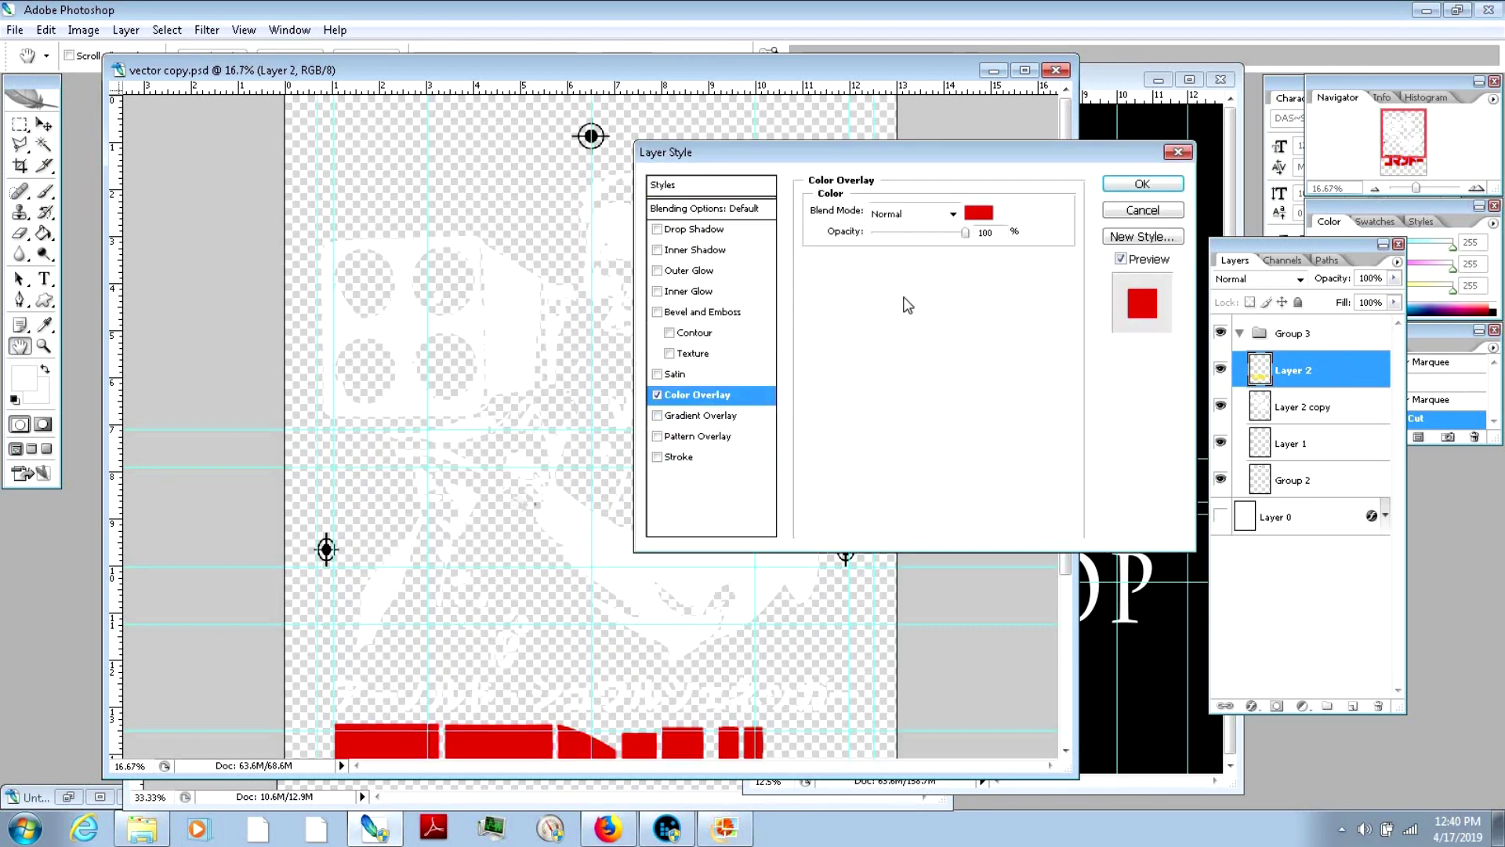
pyautogui.click(978, 213)
pyautogui.moveTo(1074, 251); pyautogui.dragTo(1071, 375)
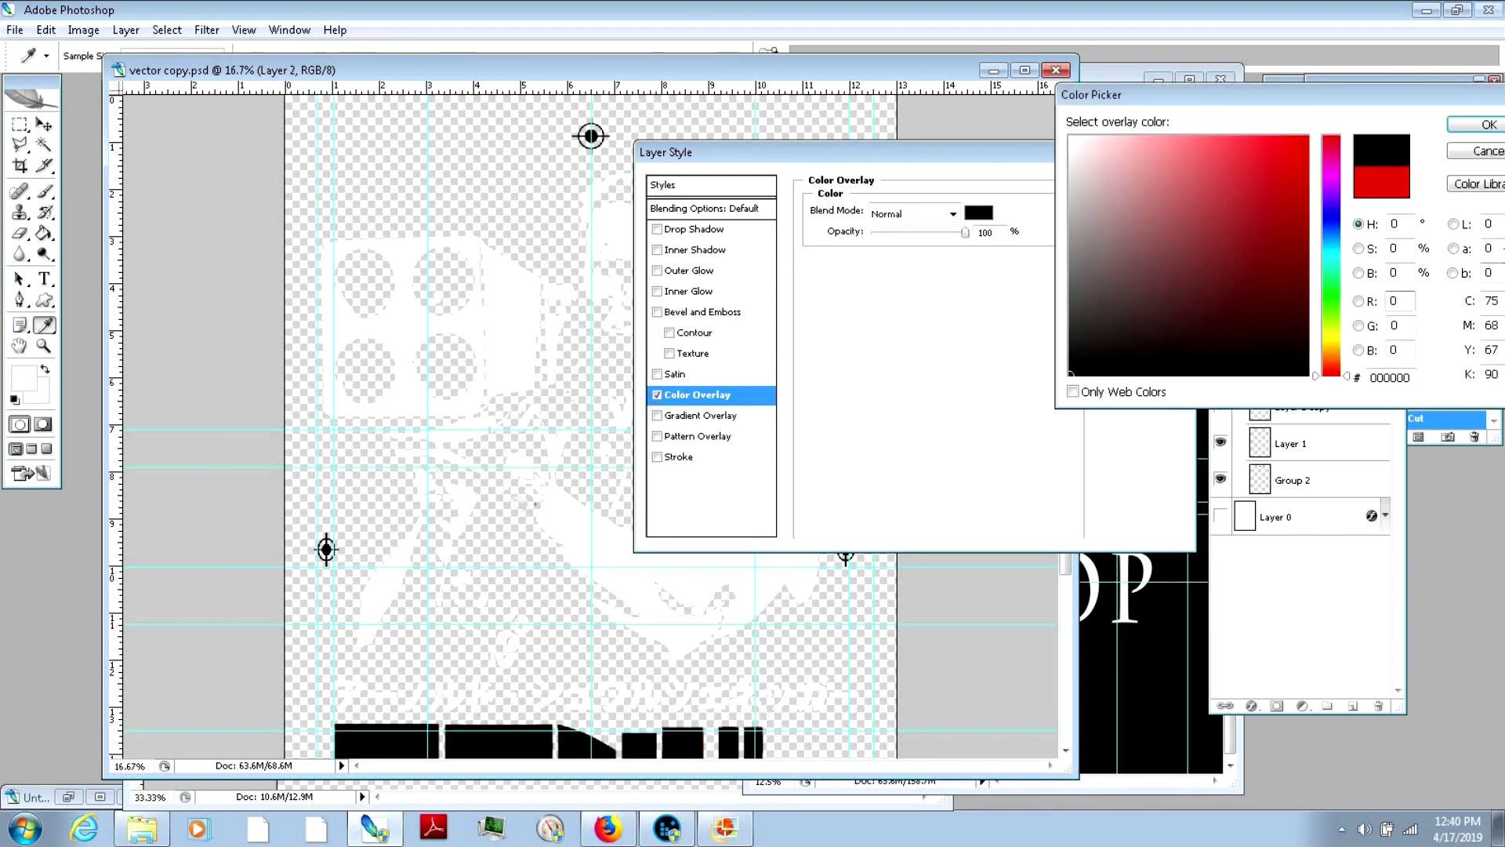
pyautogui.click(1460, 151)
pyautogui.press('Escape')
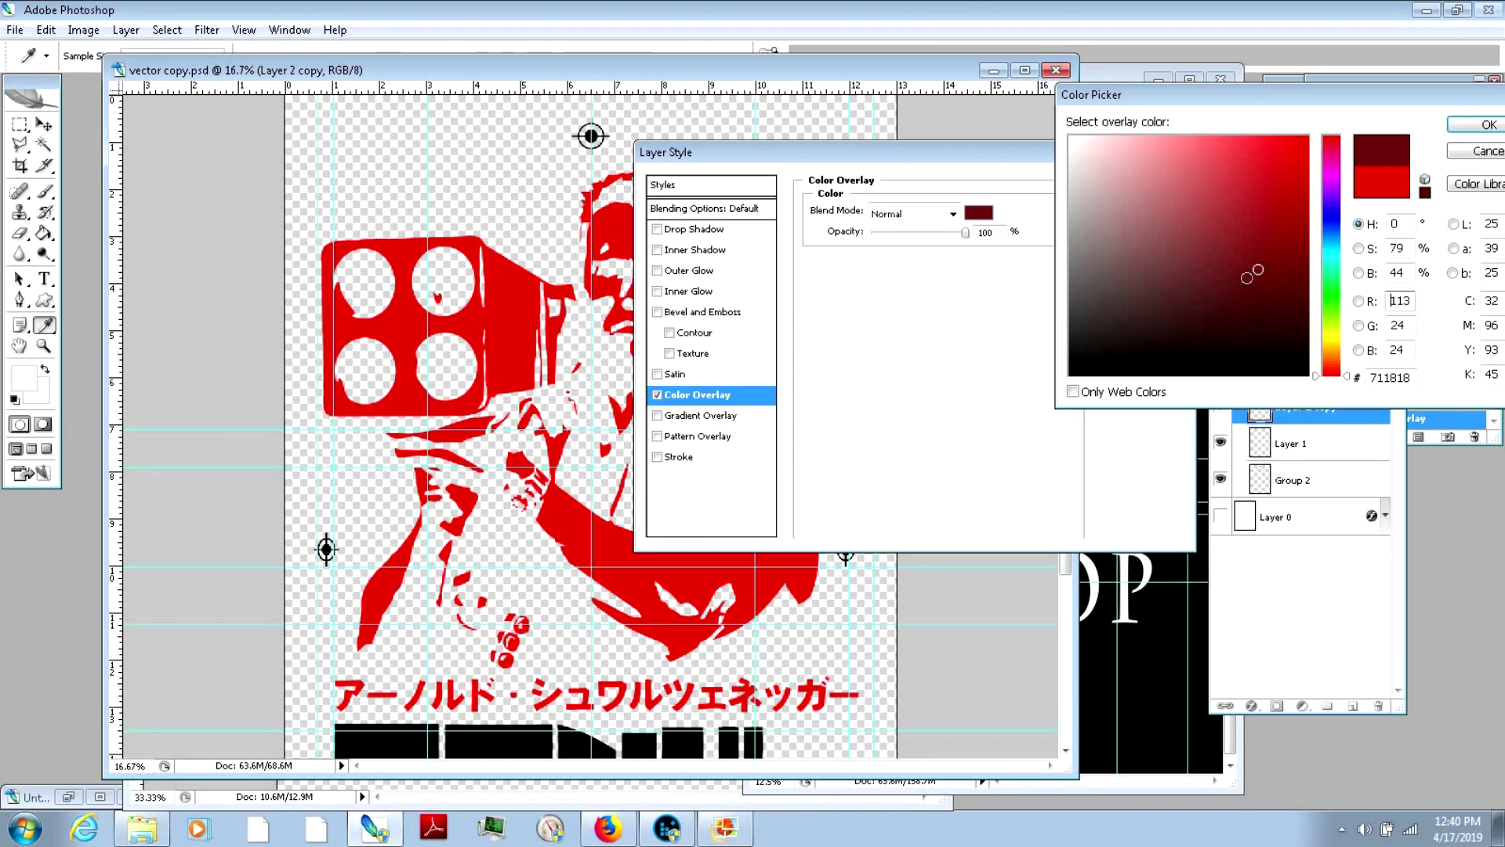
# Step: Set the artwork layer's colour overlay to pure black #000000 and apply it
pyautogui.click(1071, 374)
pyautogui.click(1487, 126)
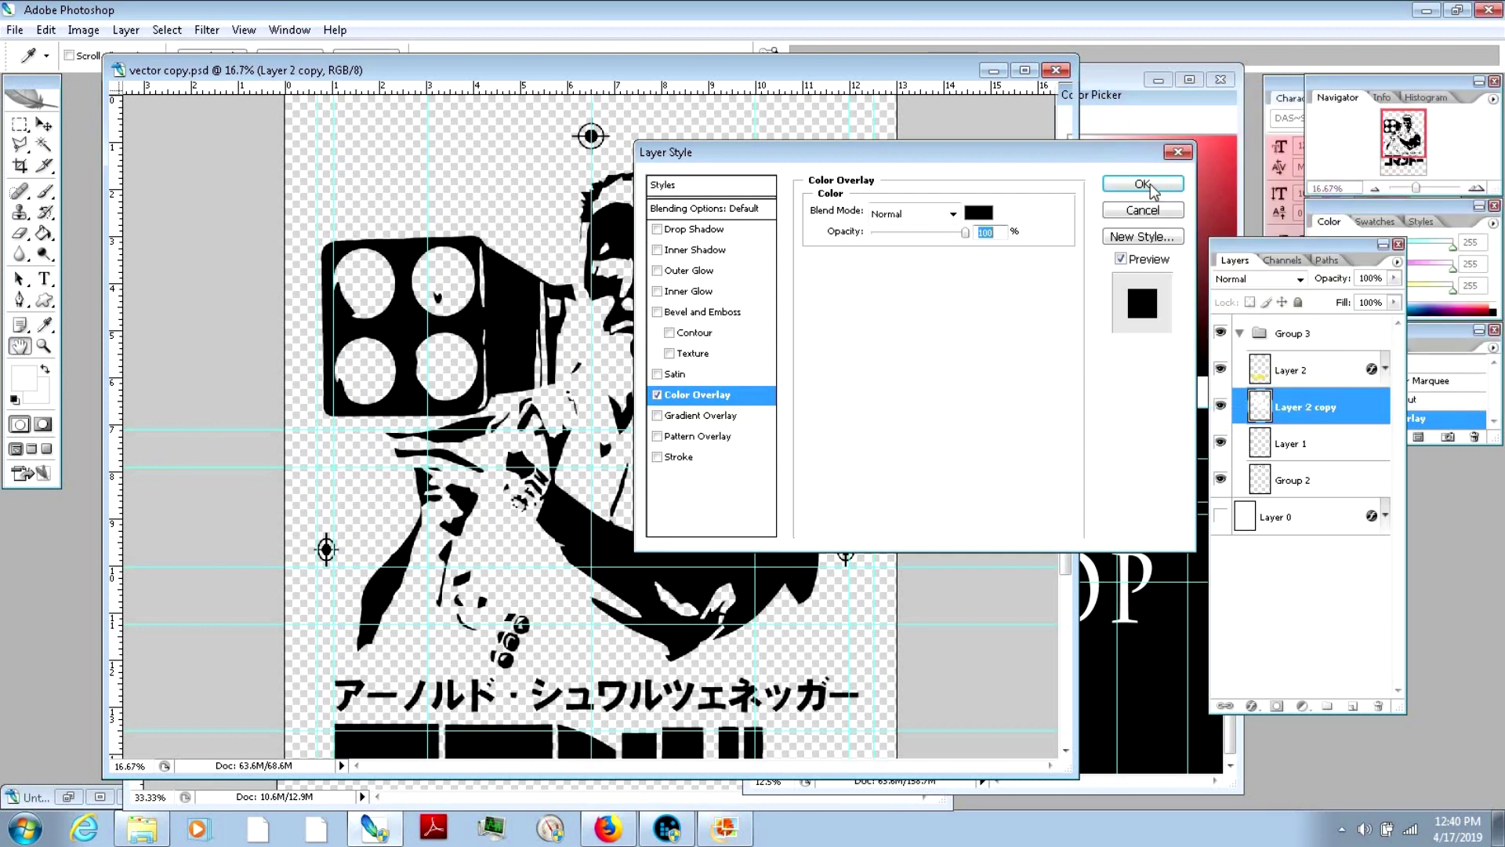
pyautogui.click(1143, 174)
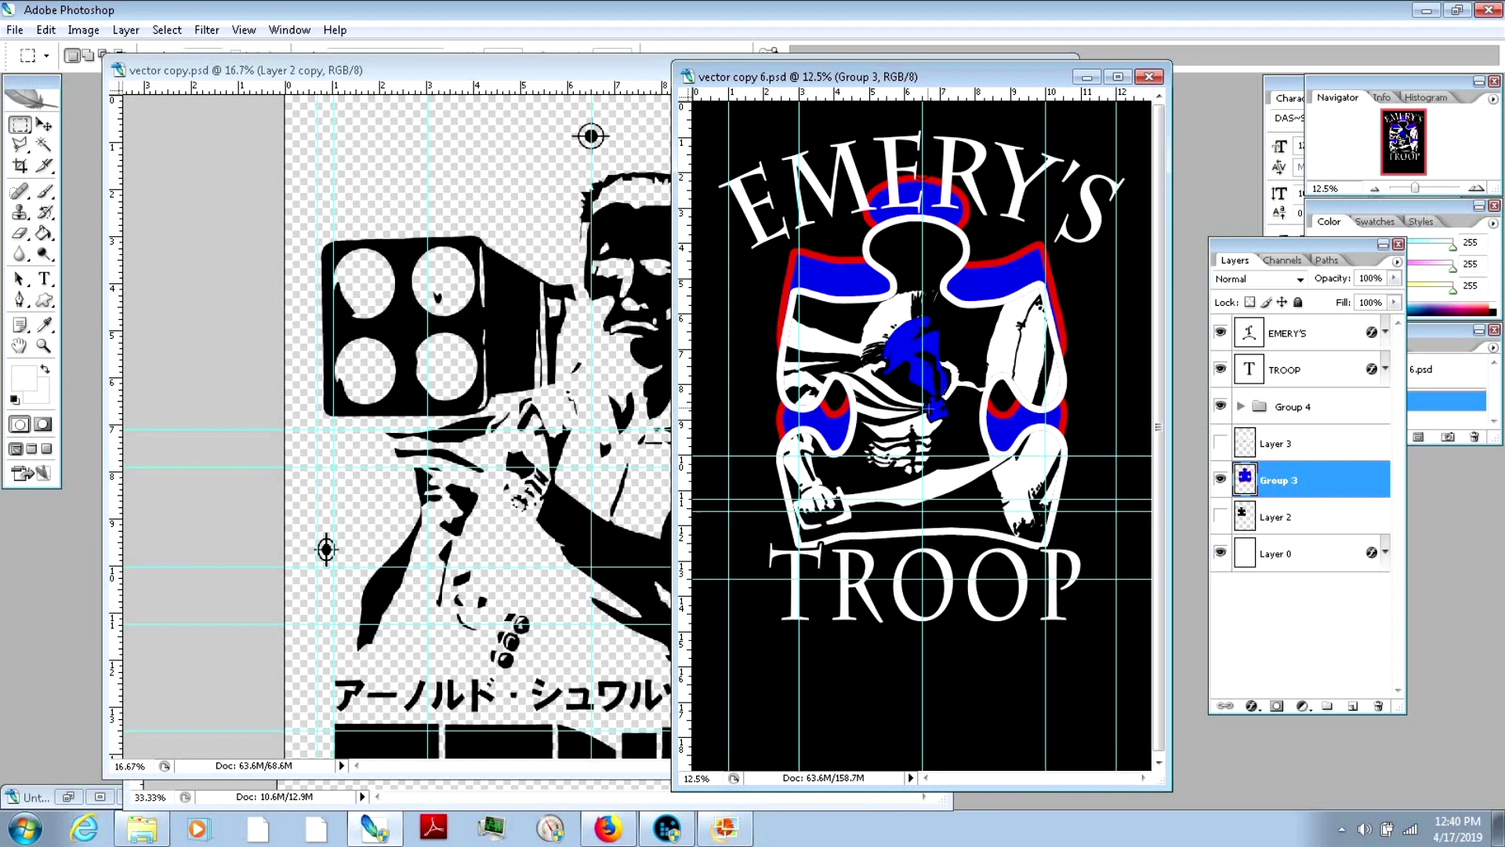
# Step: Hide Group 3's red and blue puzzle in Emery's Troop, inspect the helmet, then return to vector copy.psd
pyautogui.click(1221, 479)
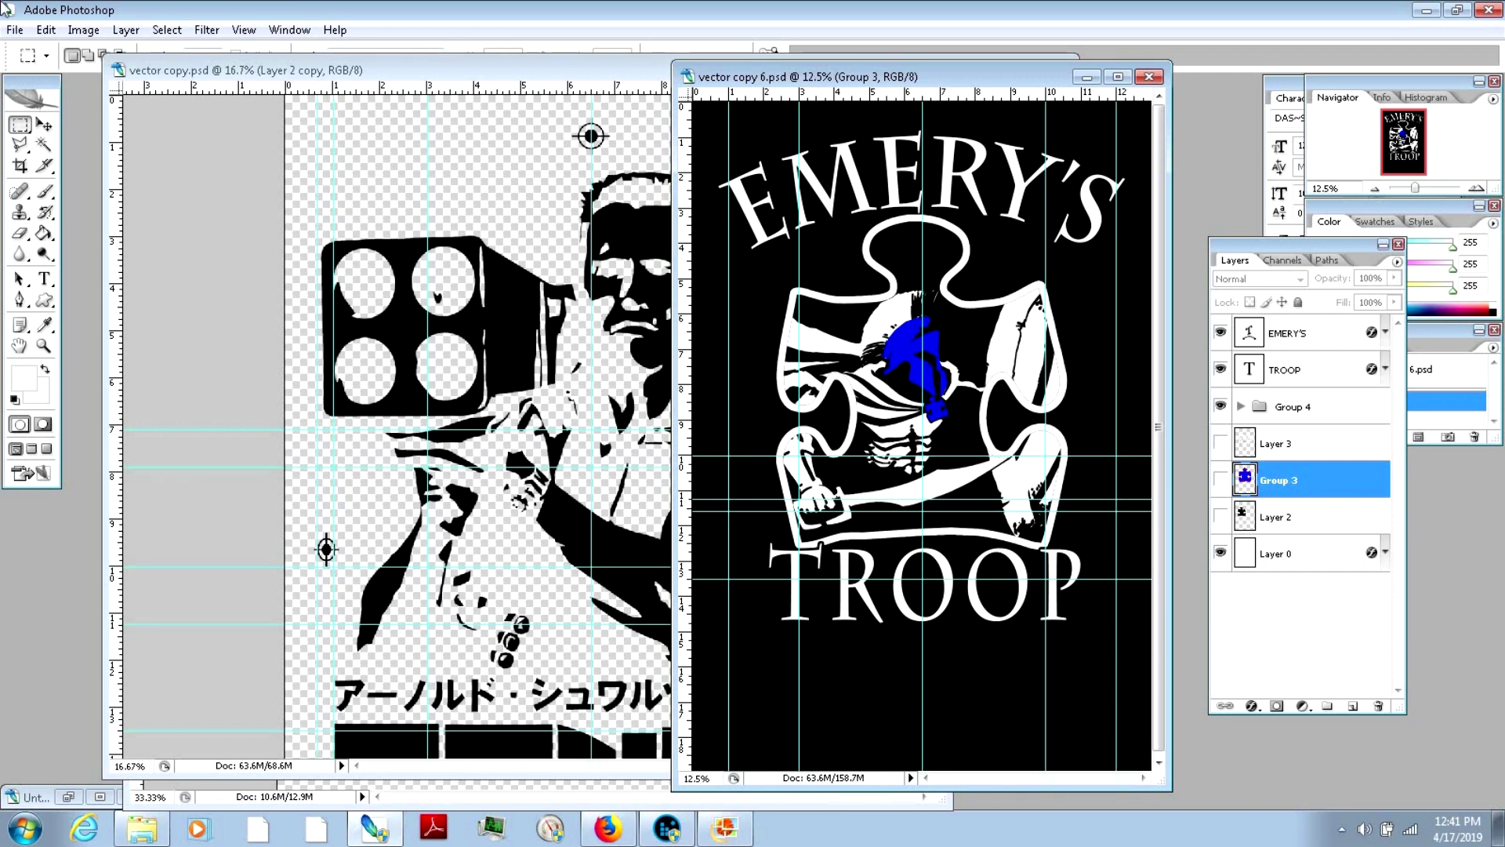
pyautogui.click(44, 345)
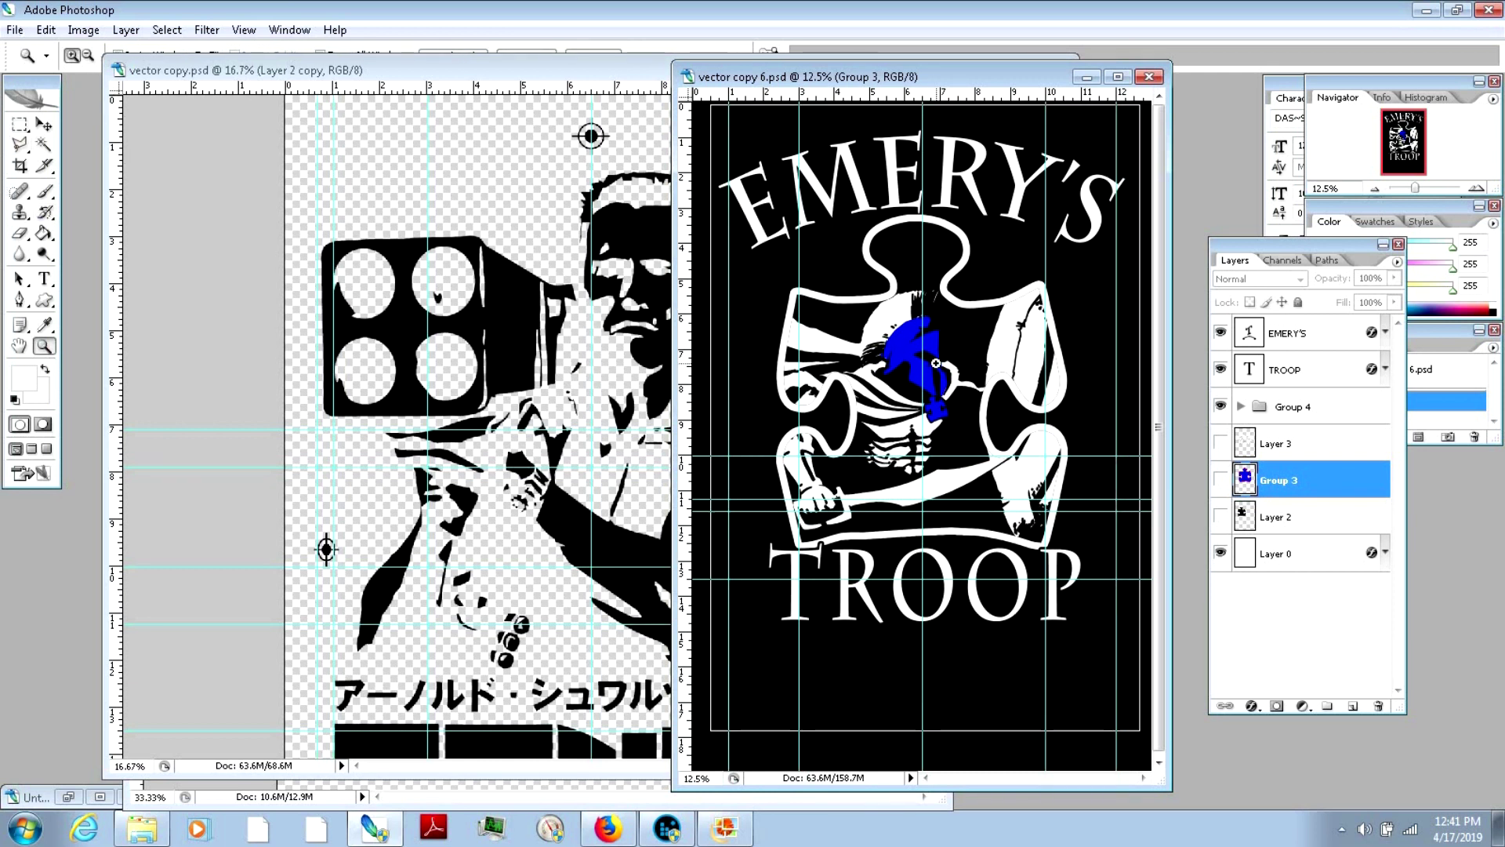
pyautogui.click(909, 402)
pyautogui.click(909, 402)
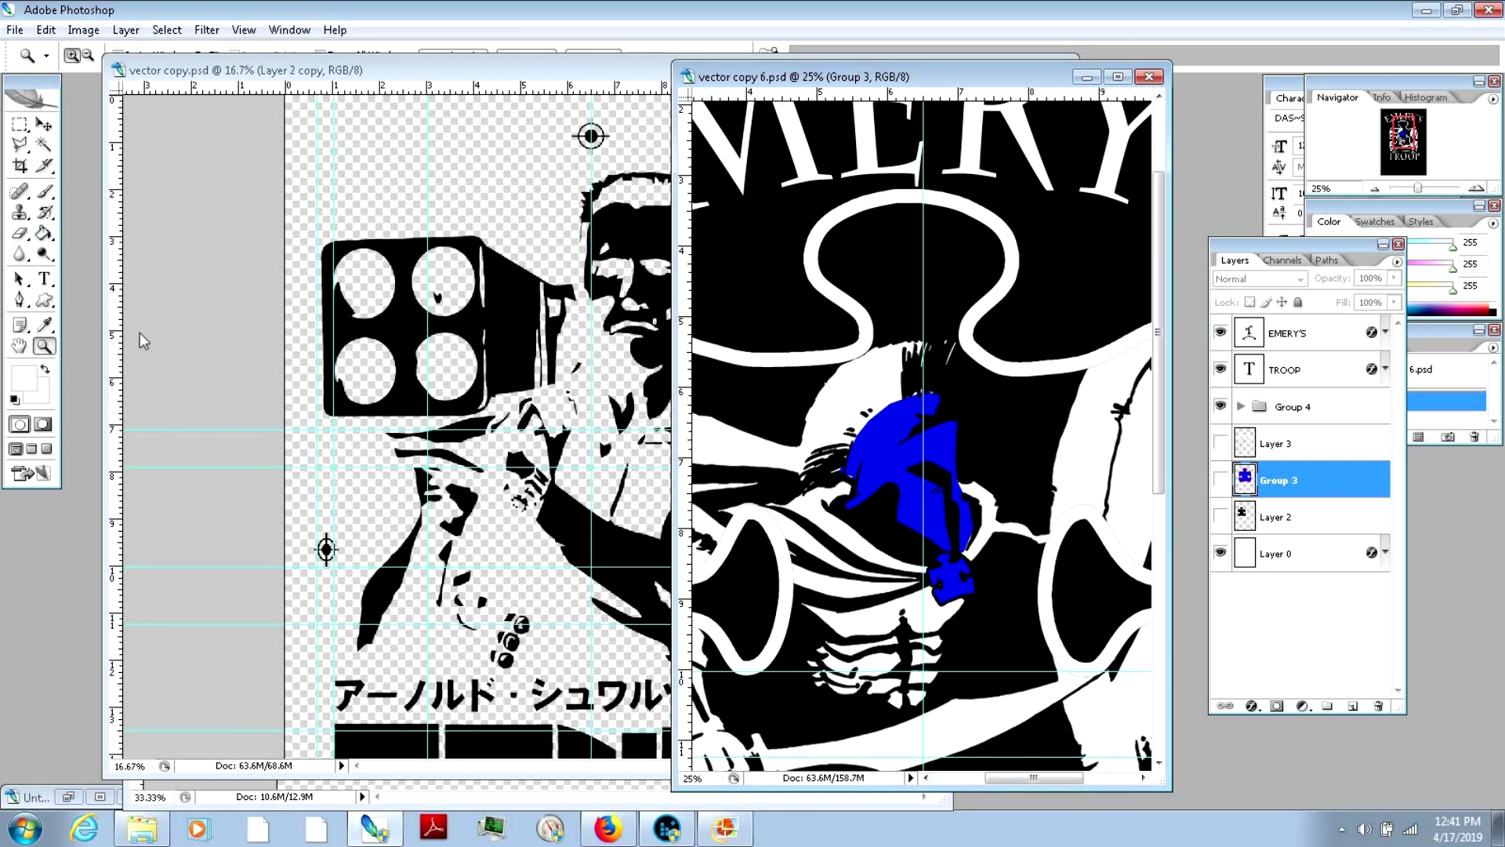
pyautogui.keyDown('alt'); pyautogui.click(830, 200); pyautogui.keyUp('alt')
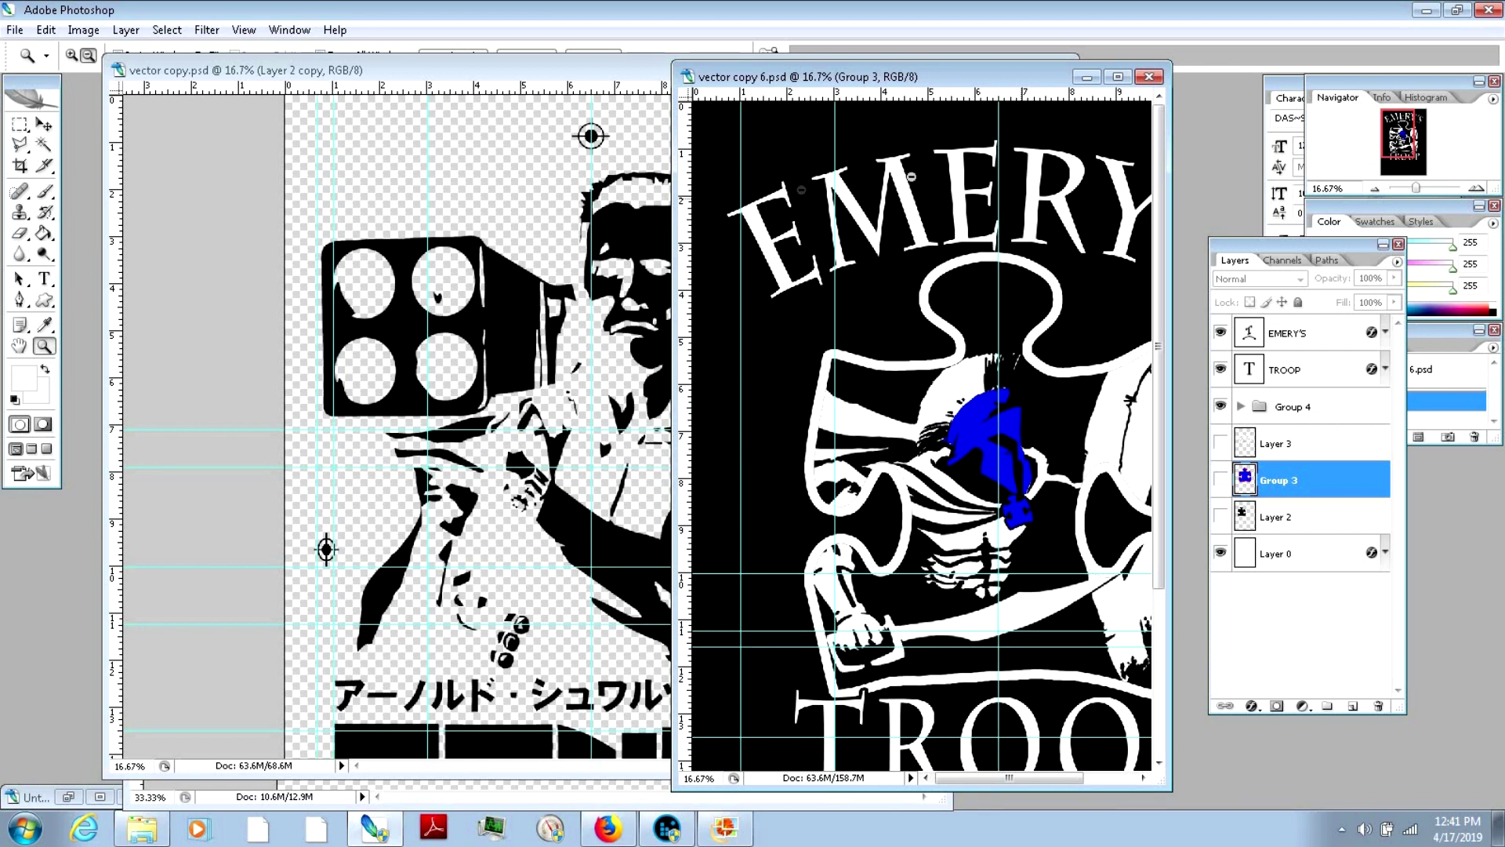
pyautogui.click(316, 379)
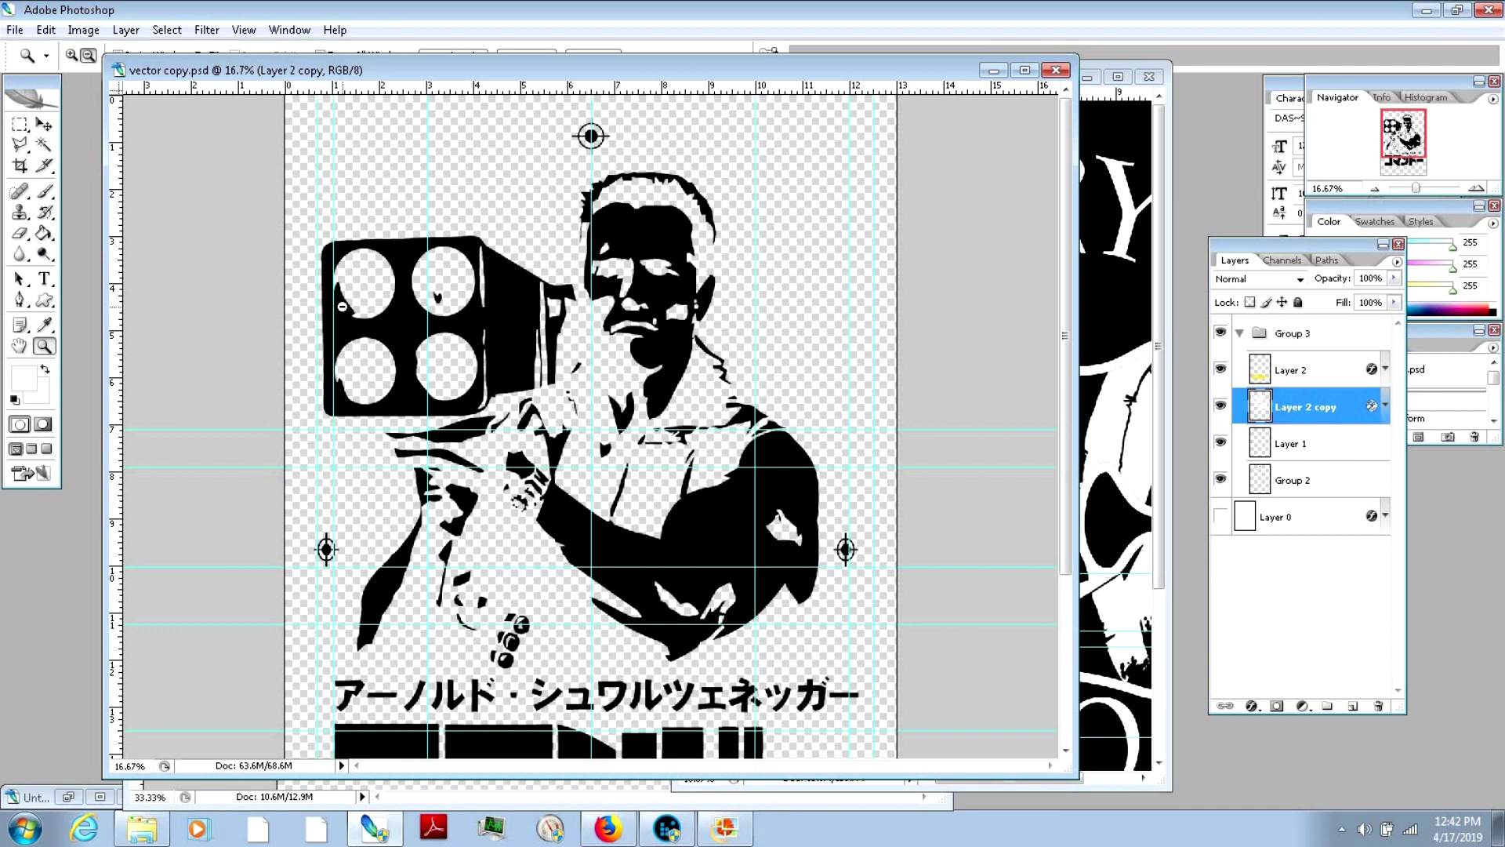
pyautogui.scroll(-3, 343, 305)
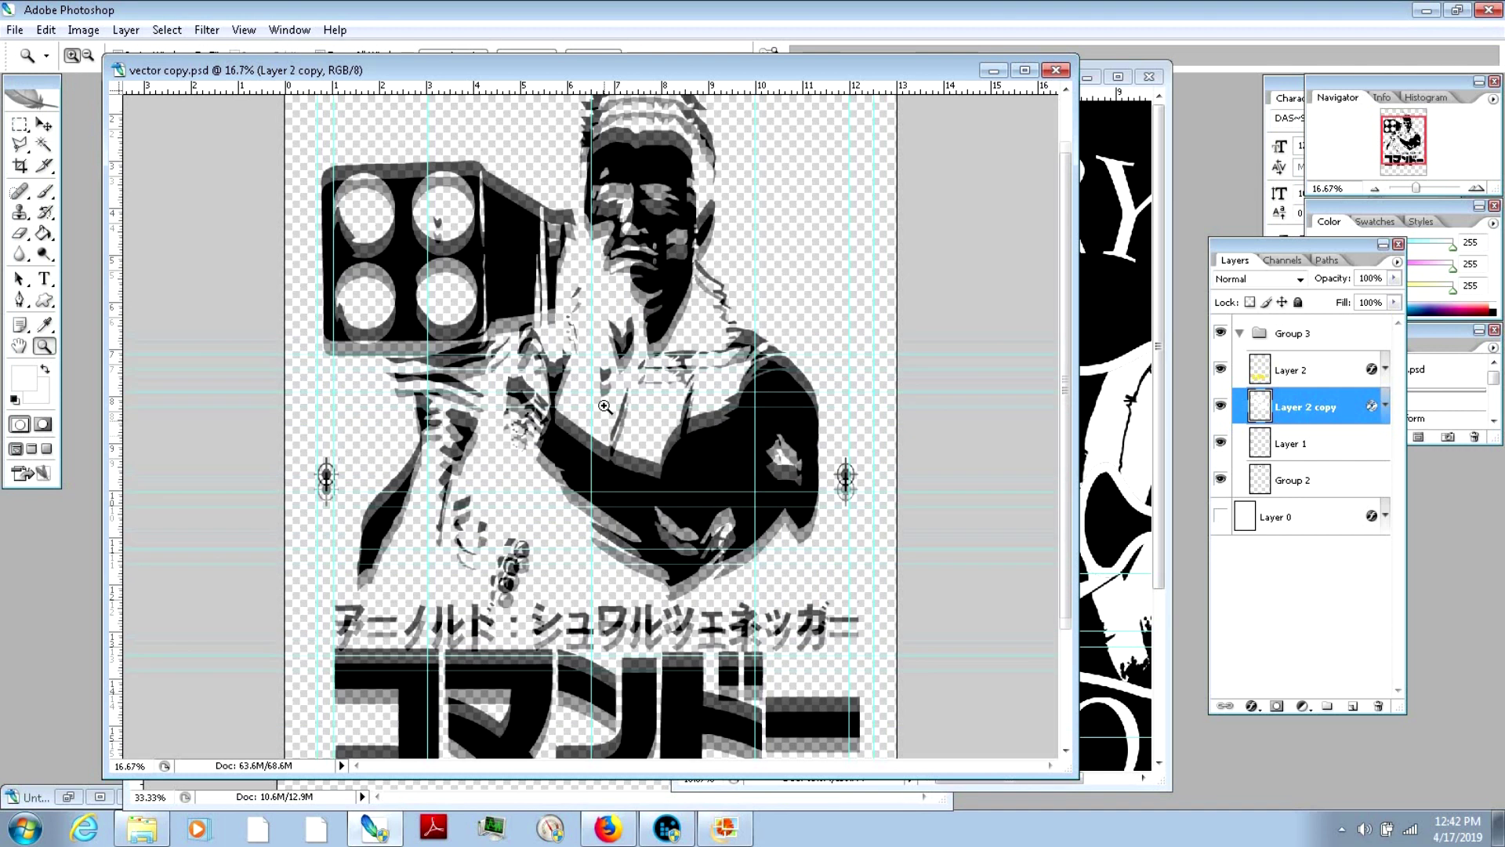
pyautogui.click(88, 55)
pyautogui.moveTo(820, 675); pyautogui.dragTo(513, 334)
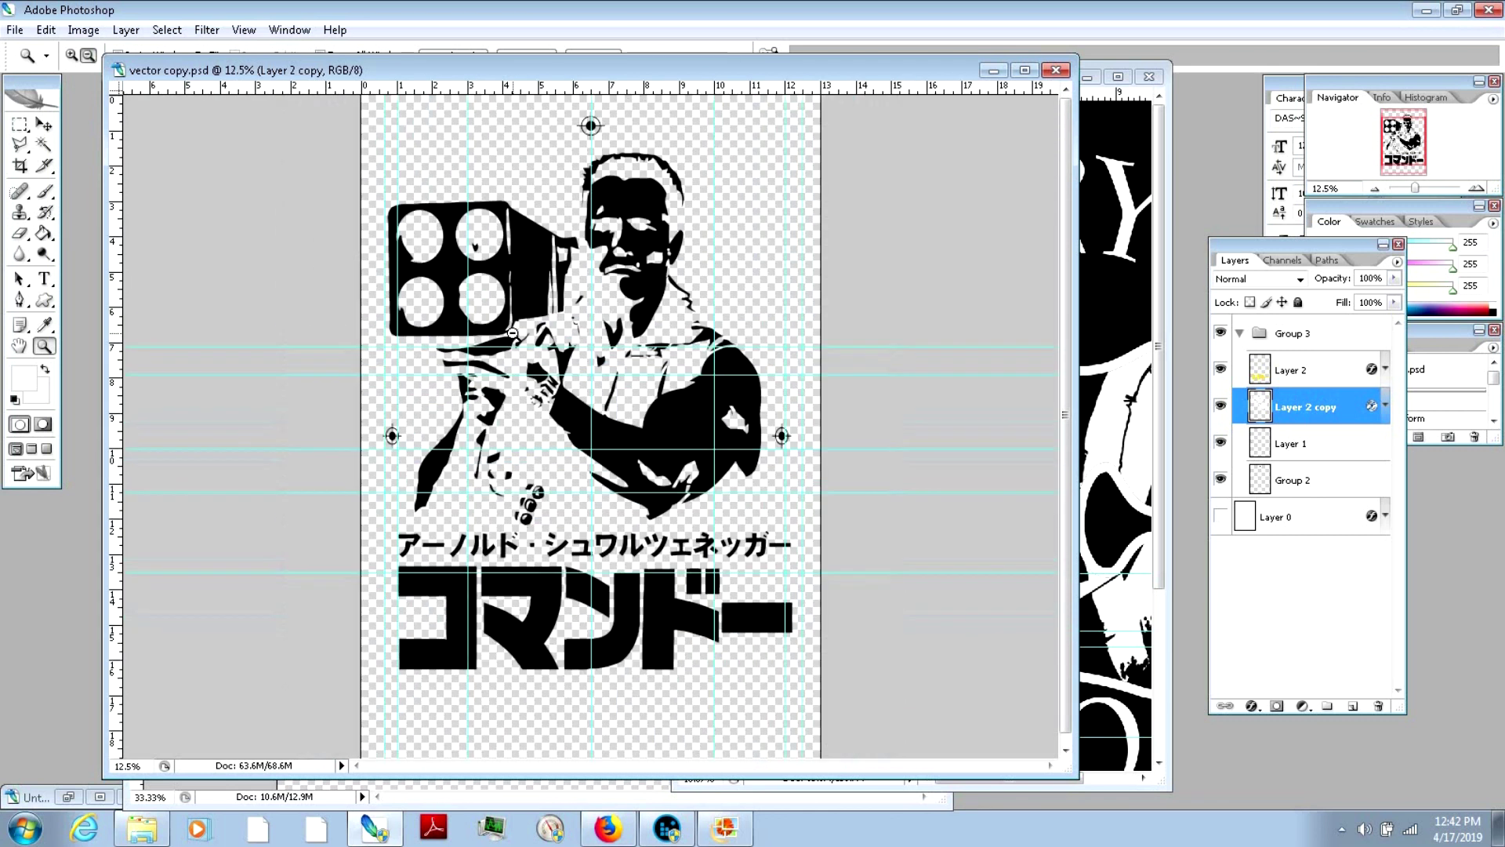